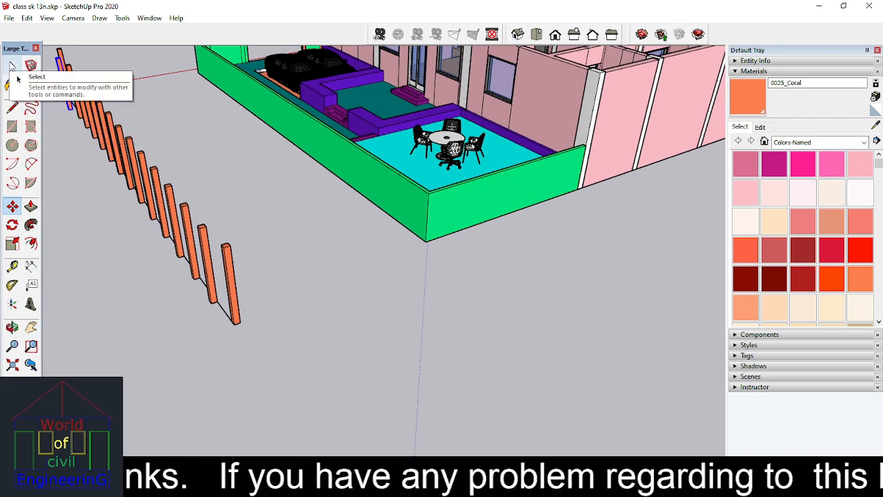
Step: Move the nearest end post of the row one post width along the red axis, away from the boundary wall
click(15, 74)
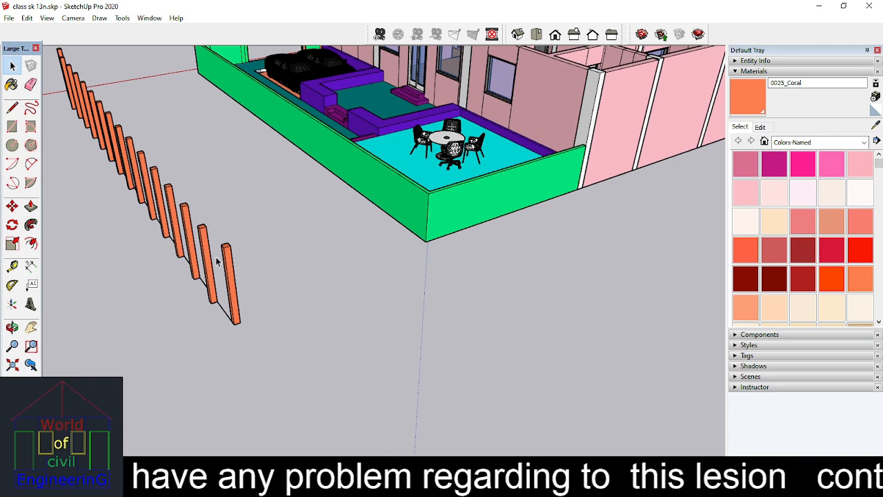
click(233, 280)
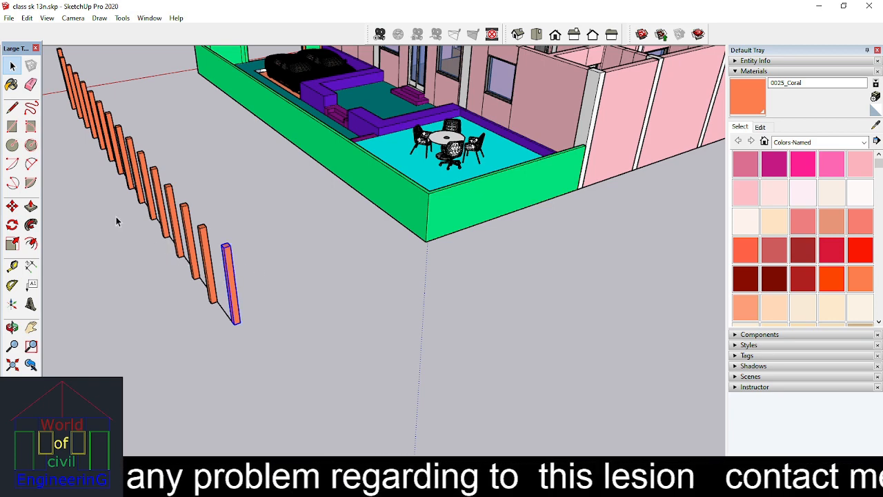
click(12, 206)
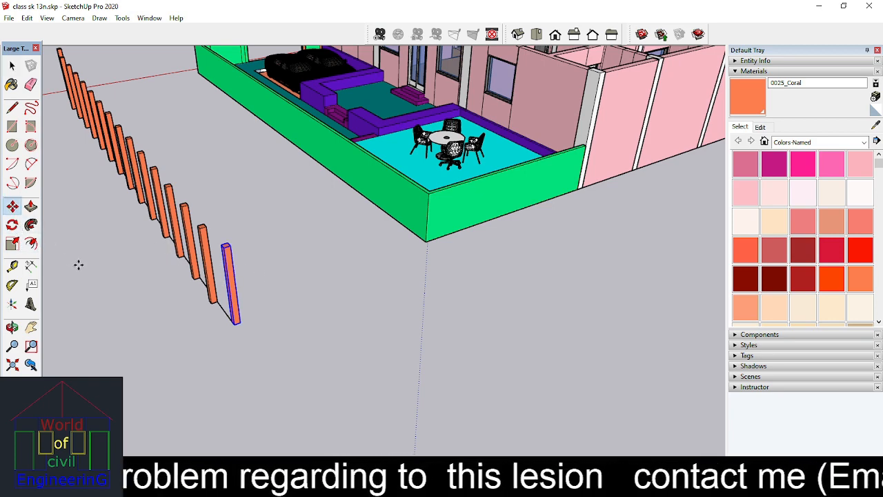
scroll(151, 302, up, 5)
scroll(309, 346, up, 2)
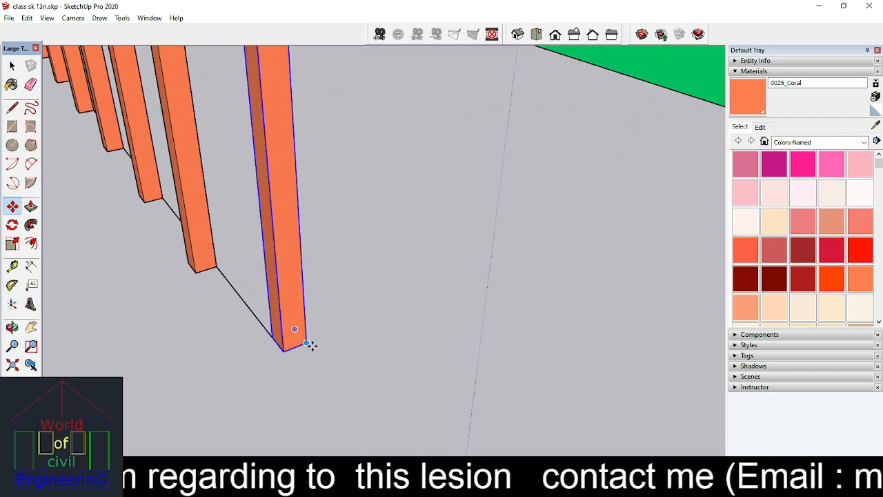
click(306, 344)
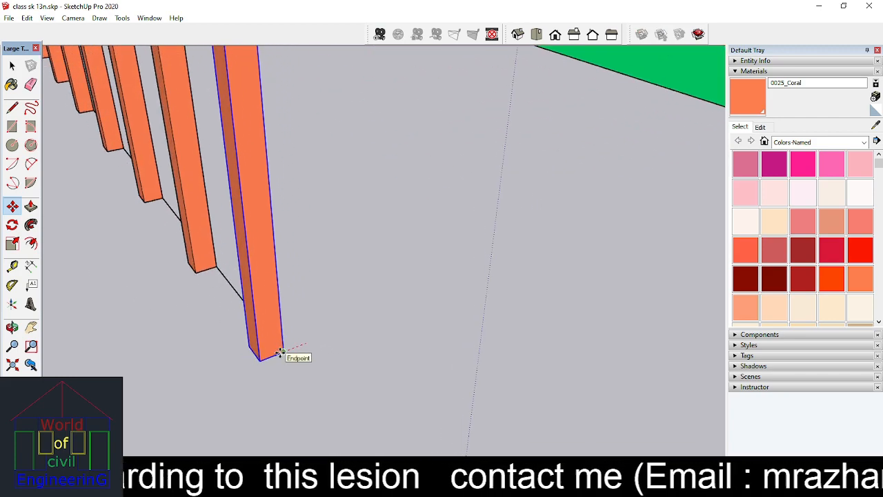
click(276, 351)
scroll(319, 341, down, 6)
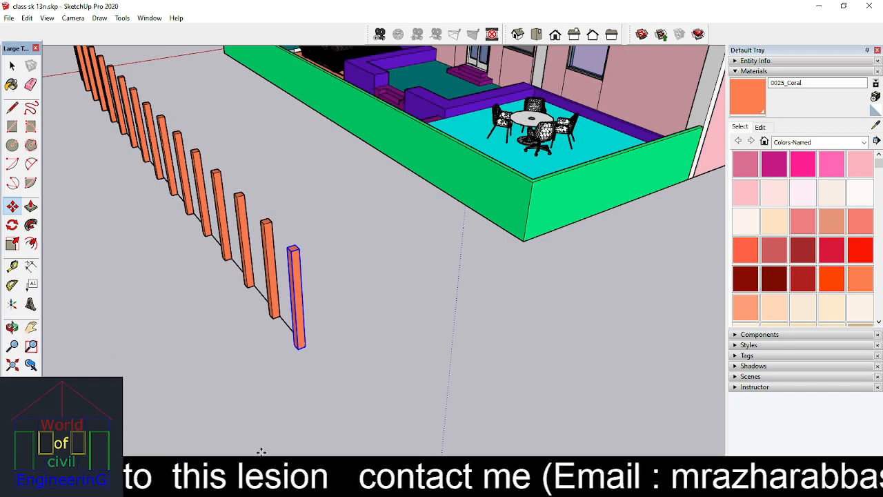
Step: Move the post at the opposite end of the row one post width along the red axis, away from the wall
click(11, 327)
drag(207, 229, 293, 296)
scroll(292, 295, down, 5)
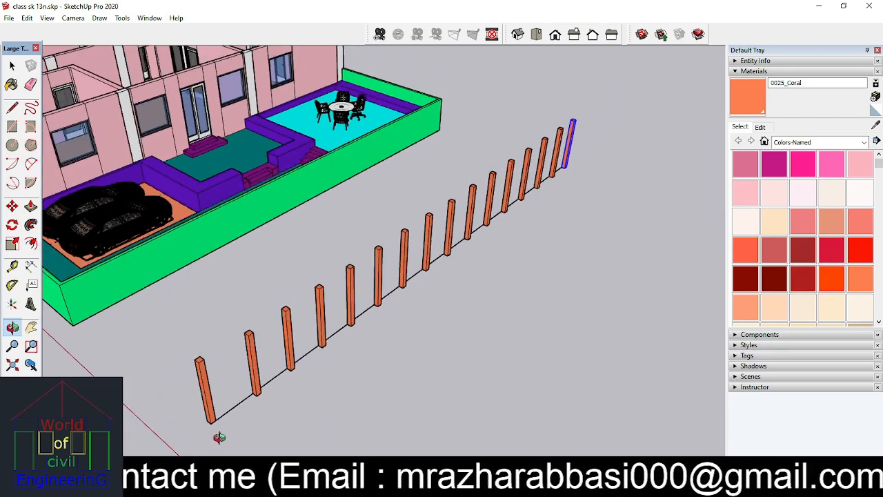
drag(219, 435, 404, 386)
scroll(405, 388, up, 3)
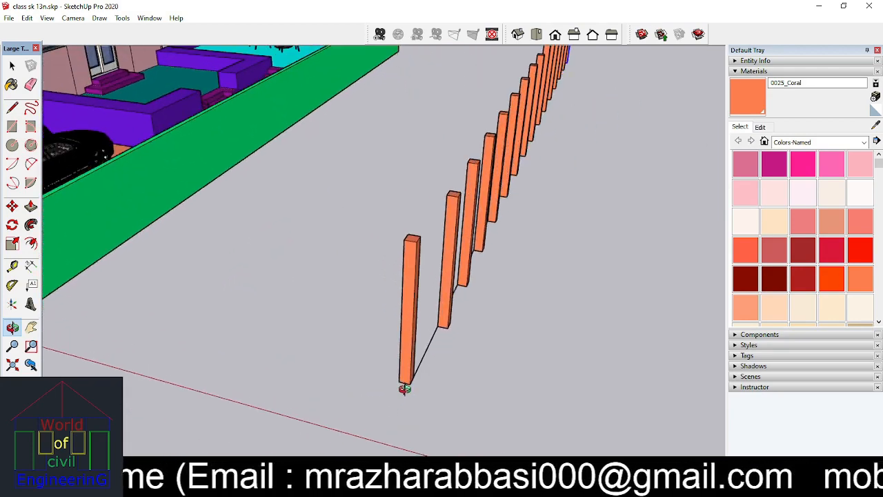
click(12, 207)
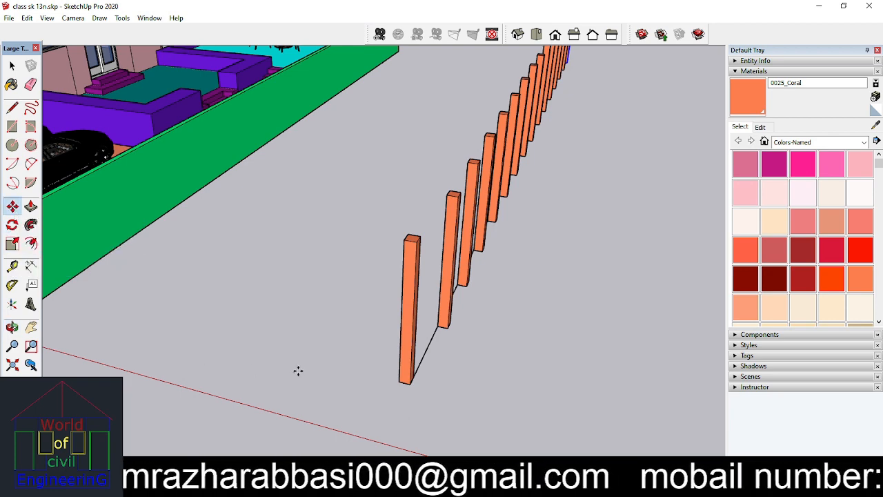
scroll(363, 386, up, 4)
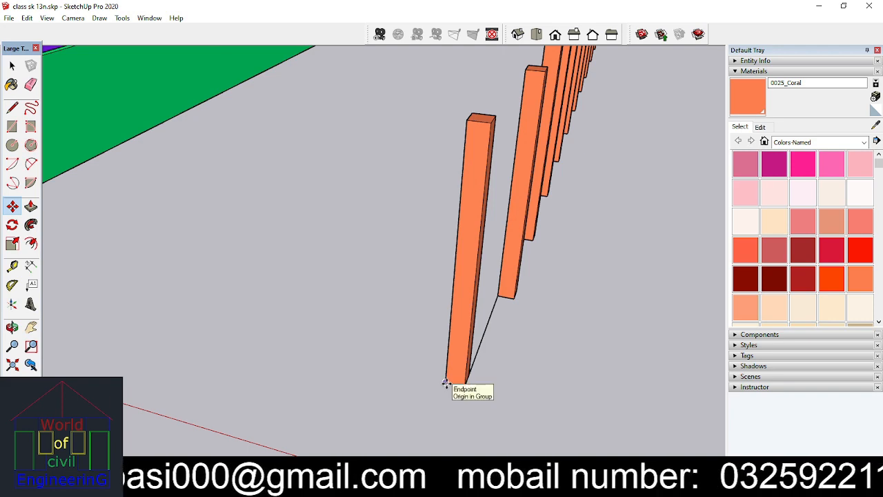
scroll(444, 383, down, 6)
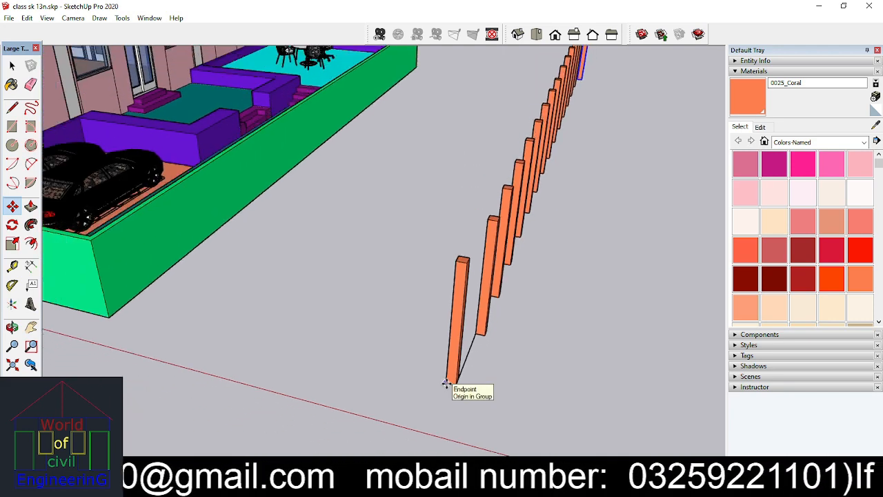
click(446, 383)
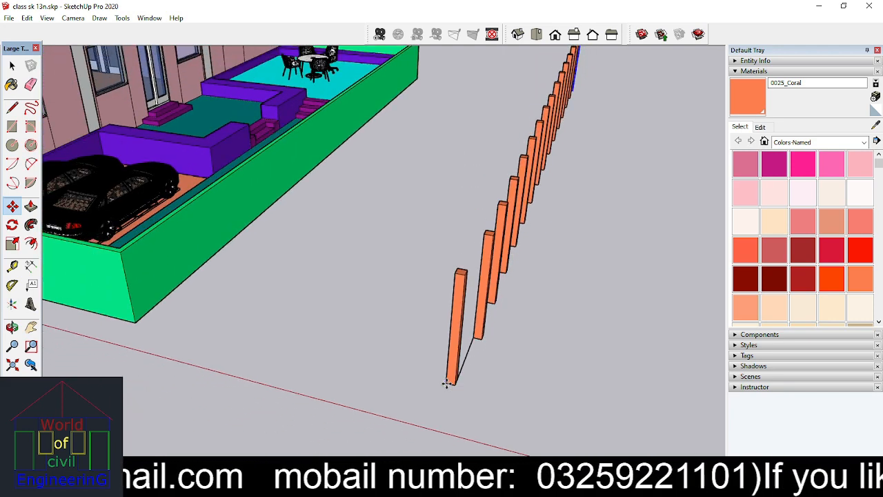
click(13, 65)
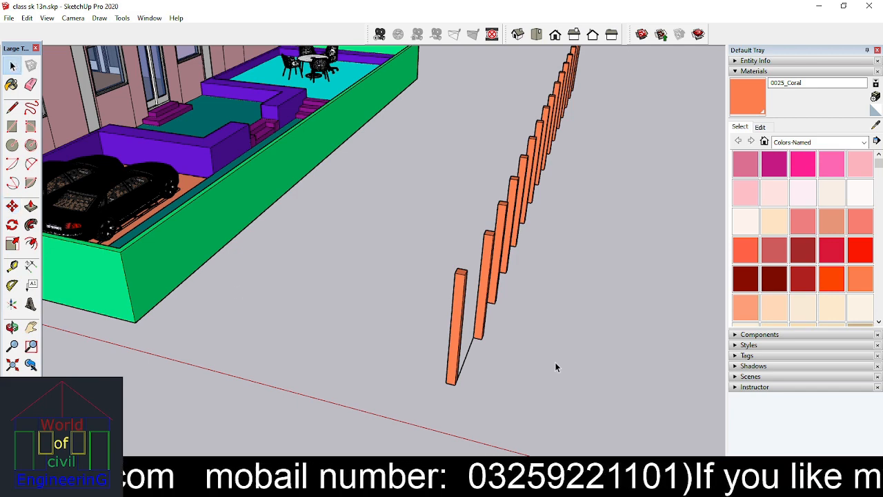
click(458, 339)
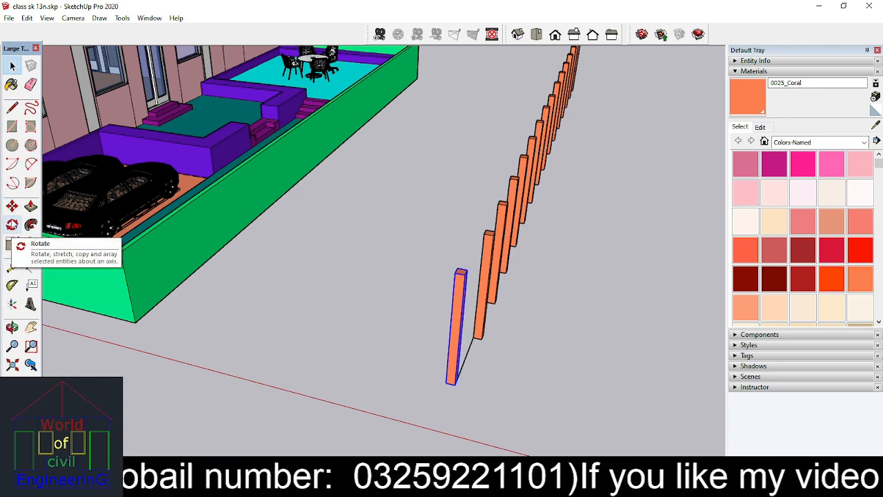
click(13, 206)
scroll(442, 370, up, 4)
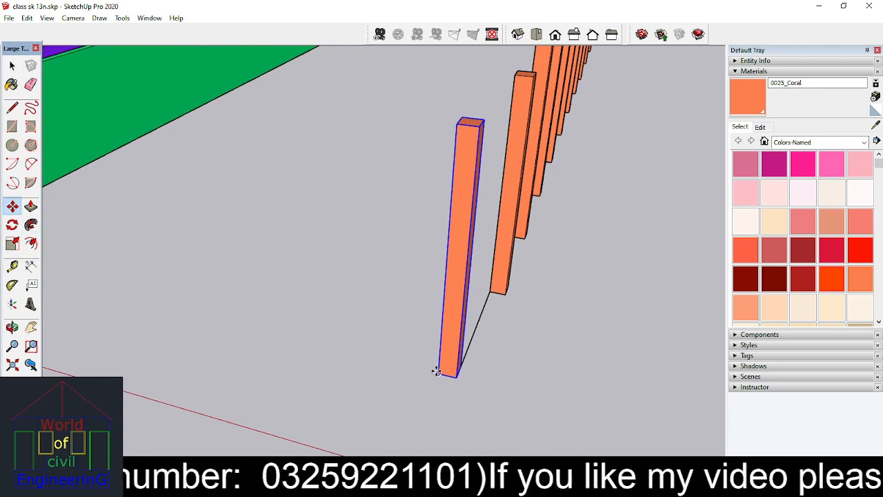
click(435, 371)
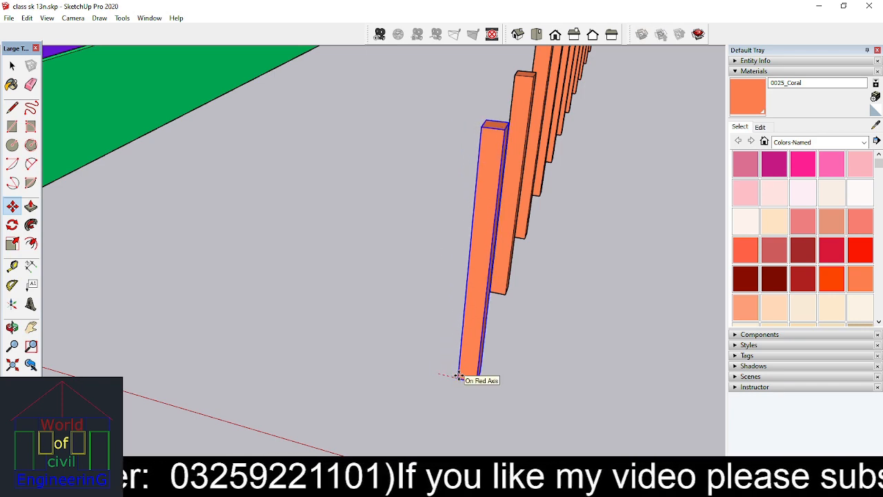
scroll(467, 377, up, 3)
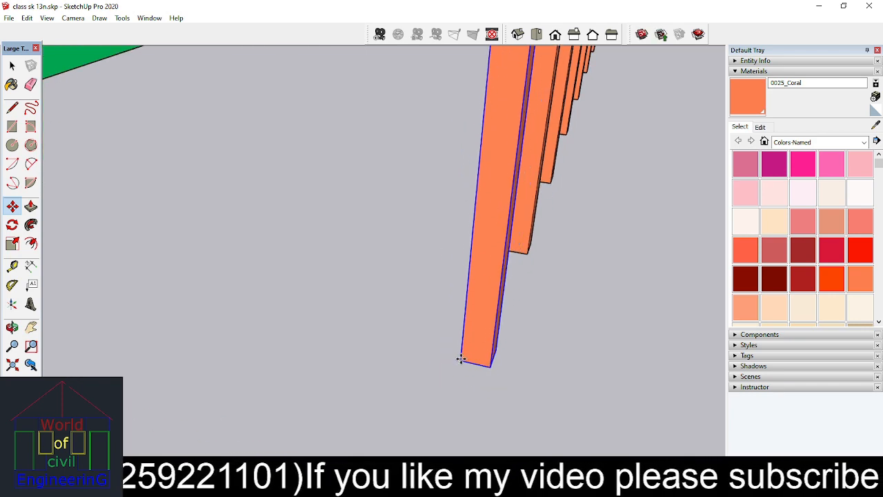
scroll(461, 358, down, 6)
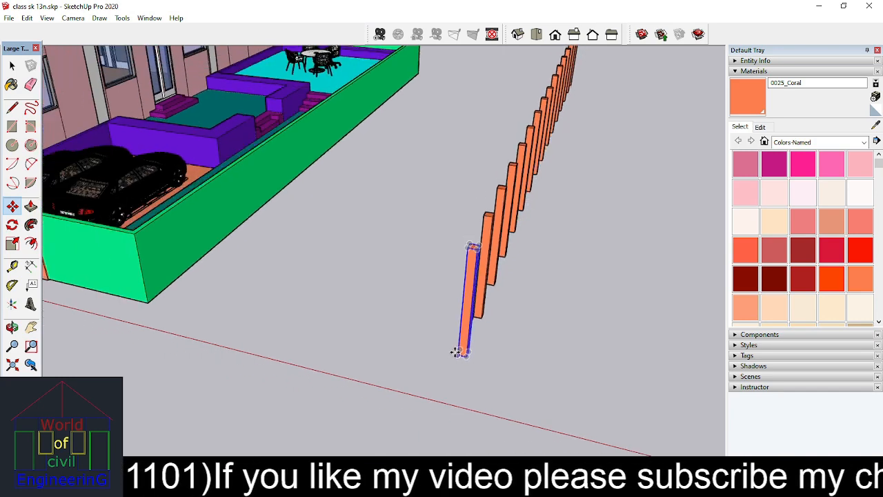
scroll(454, 352, down, 2)
scroll(63, 165, down, 2)
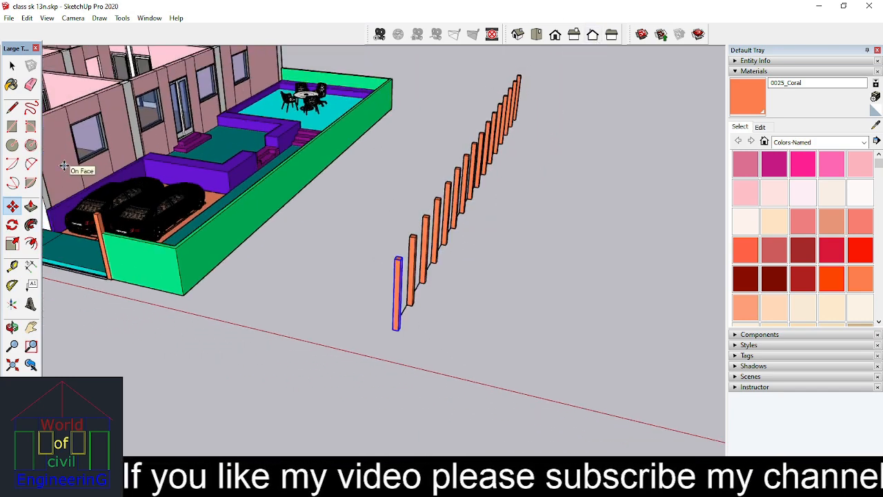
Step: Select the entire row of detached orange posts with their connecting line and make them a group
click(12, 65)
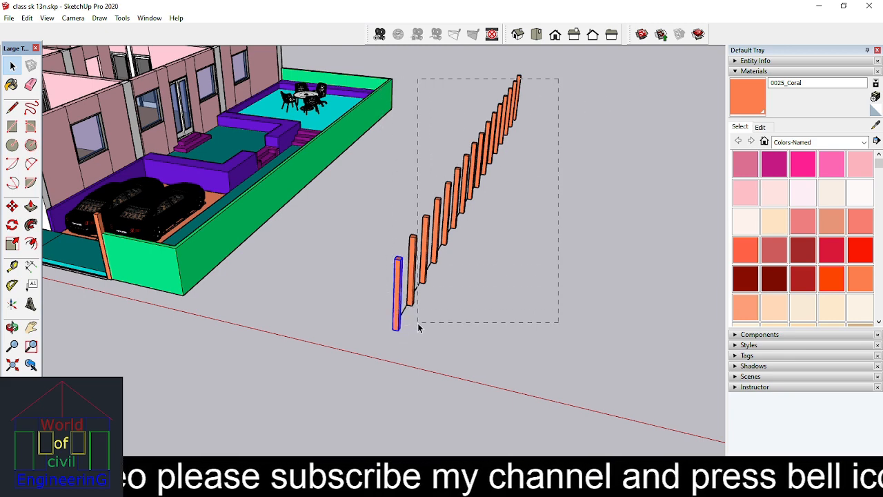
drag(419, 327, 418, 324)
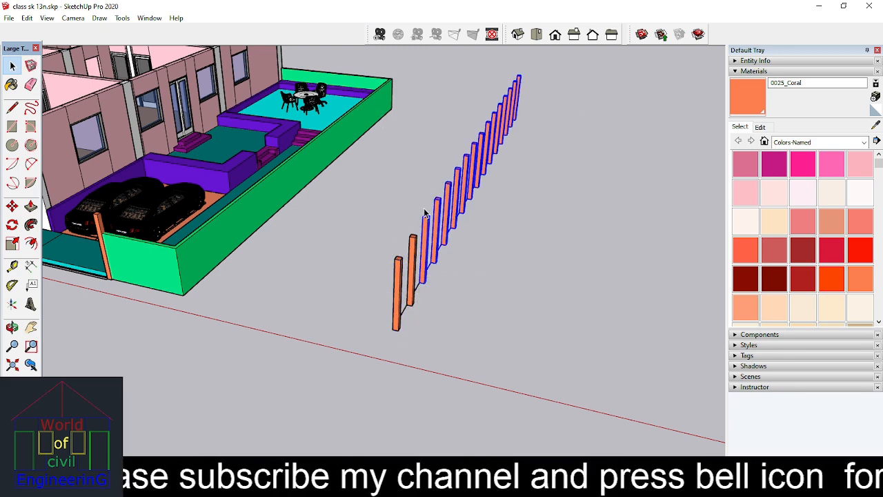
ctrl+drag(397, 314, 397, 313)
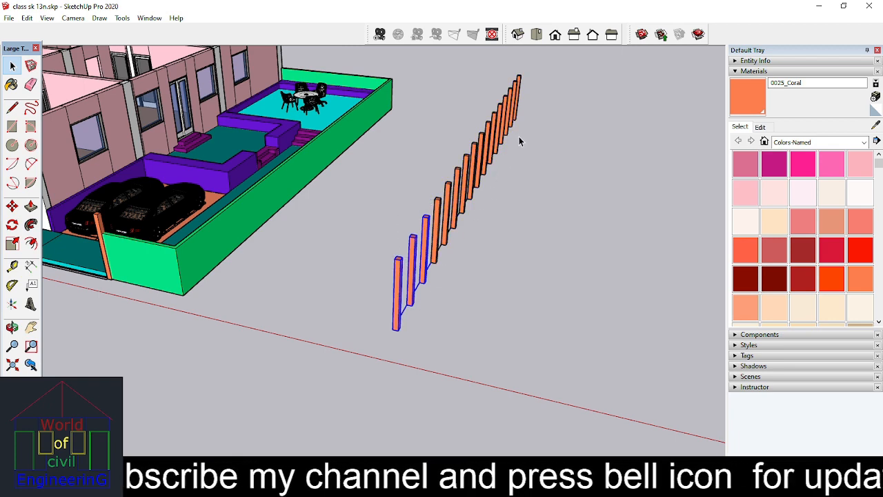
scroll(519, 141, down, 2)
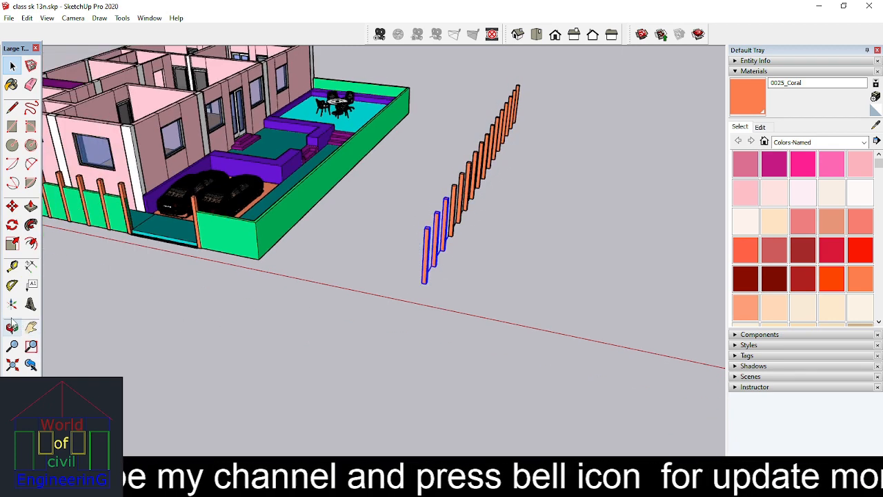
click(536, 35)
scroll(522, 119, down, 3)
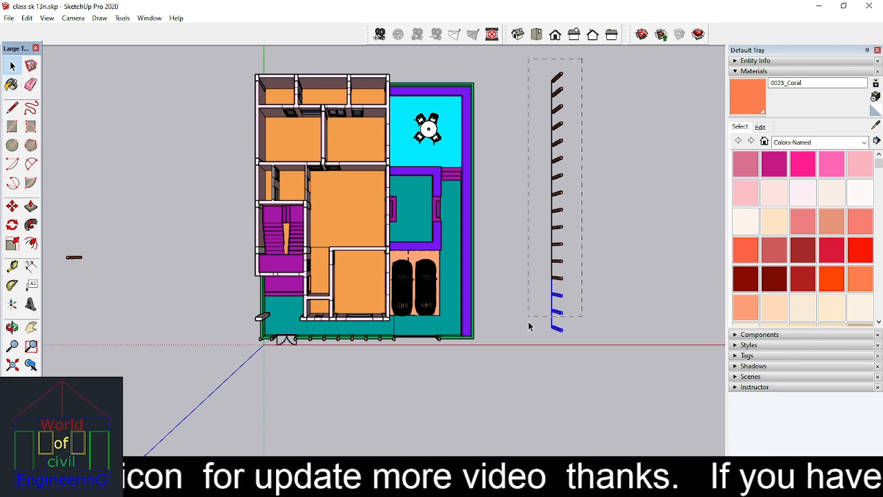
click(549, 304)
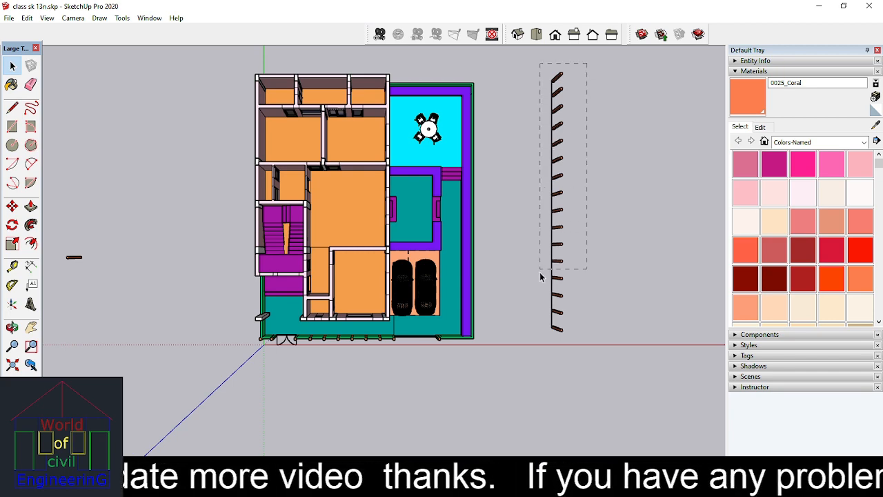
drag(530, 342, 530, 342)
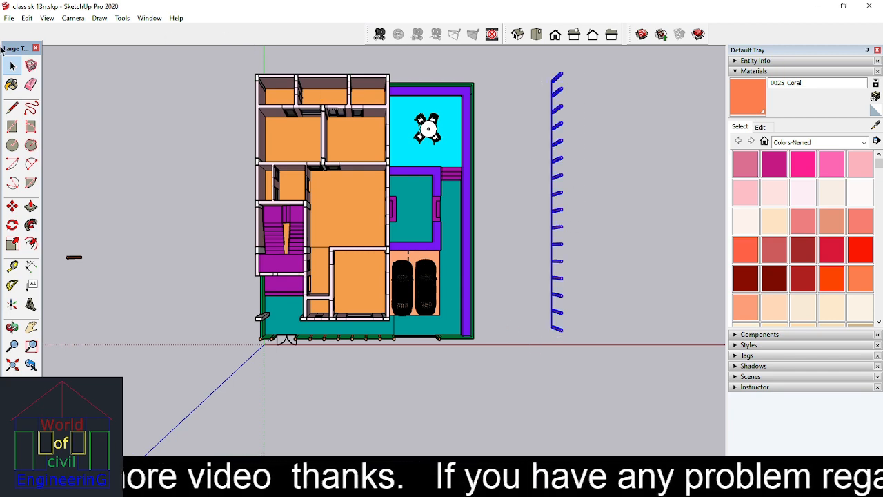
click(46, 18)
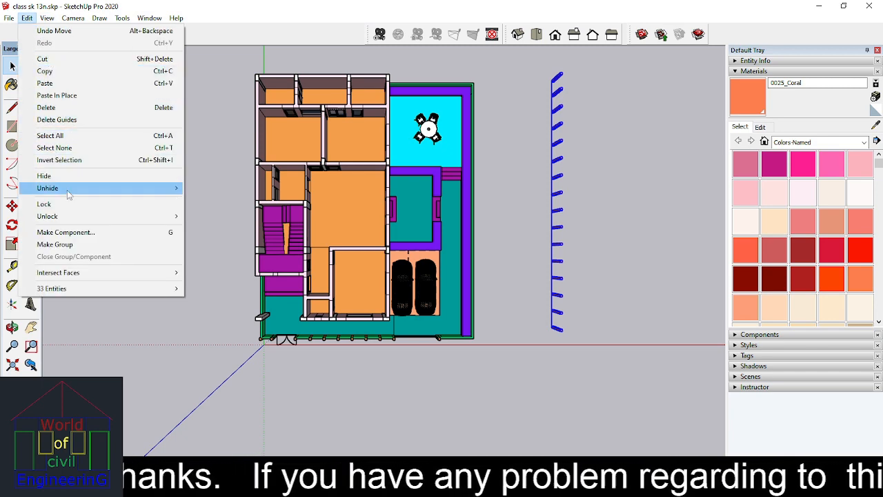
click(72, 245)
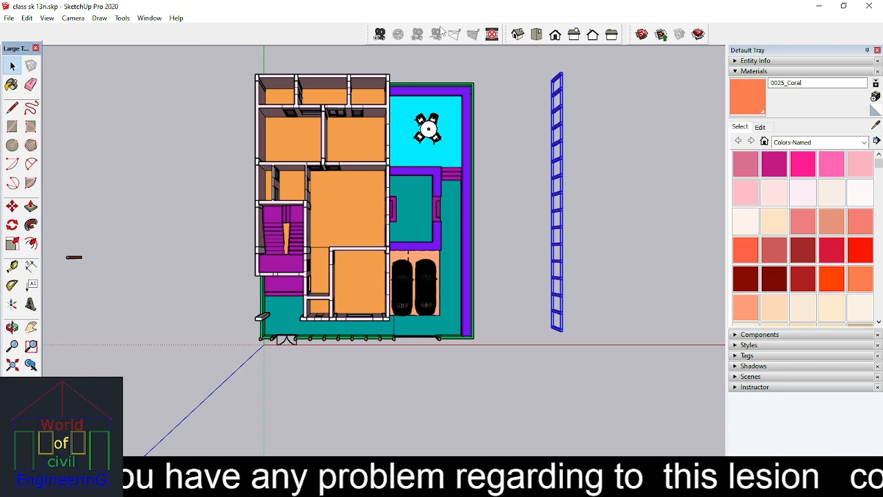
Step: Try to move the fence-post group by its end post's bottom corner onto the outer bottom corner of the long boundary wall
click(12, 326)
drag(536, 197, 462, 106)
scroll(325, 69, down, 2)
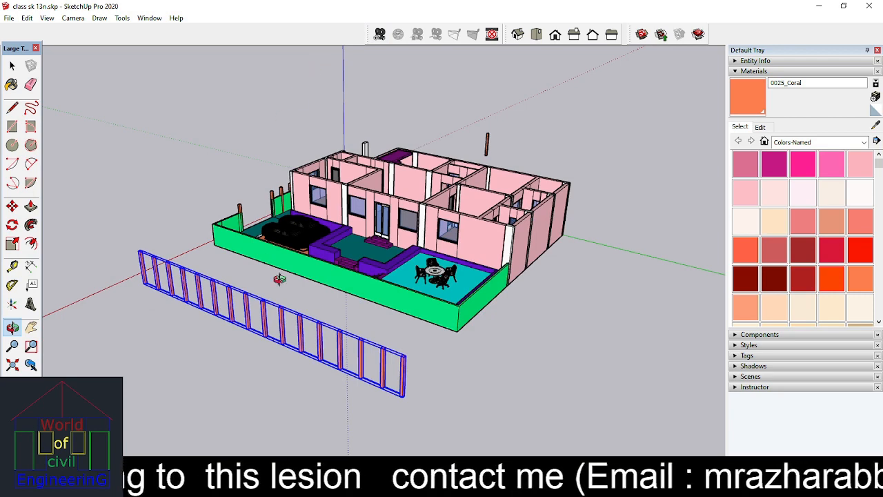
scroll(156, 341, up, 1)
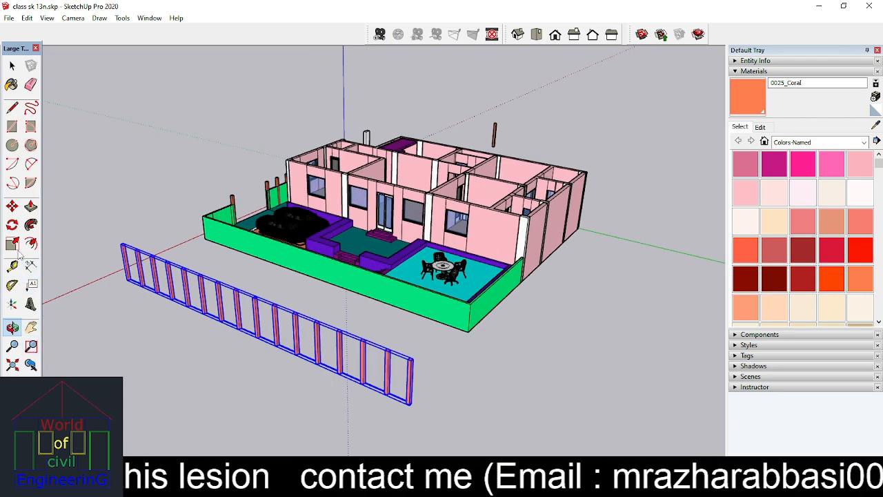
click(12, 206)
scroll(405, 399, up, 5)
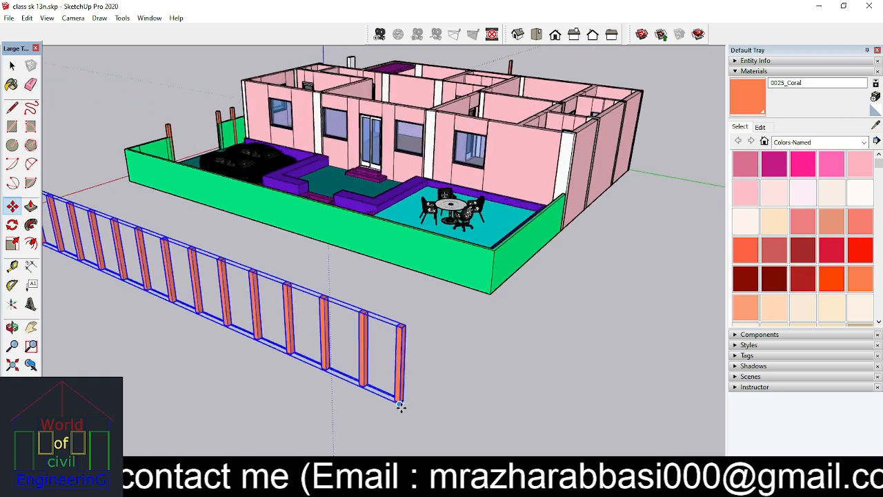
scroll(400, 405, up, 2)
scroll(399, 400, up, 6)
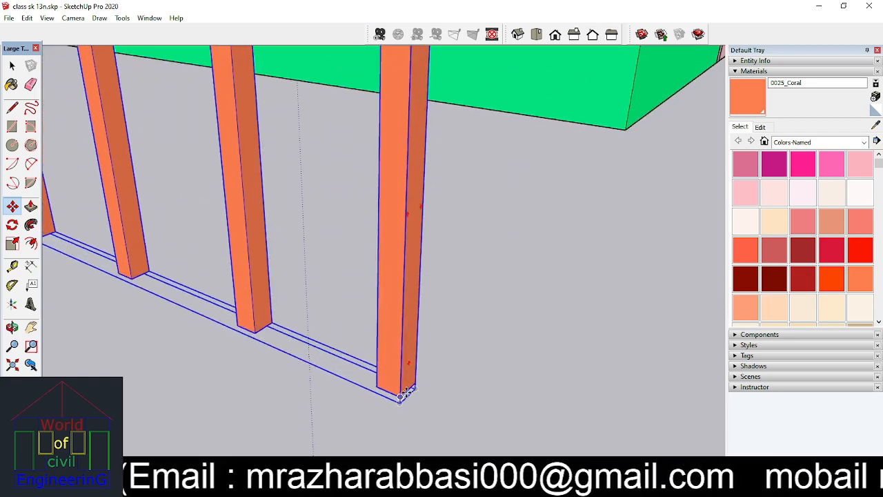
click(400, 396)
scroll(438, 296, down, 1)
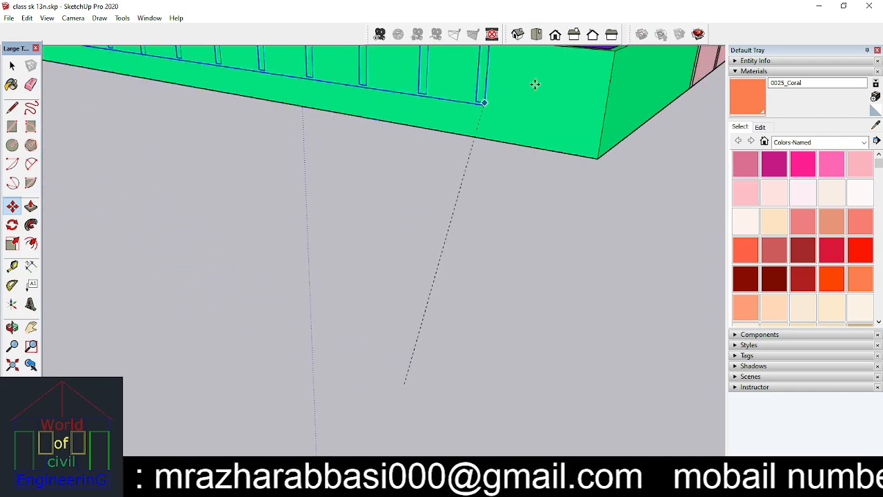
scroll(599, 130, up, 3)
scroll(601, 137, up, 3)
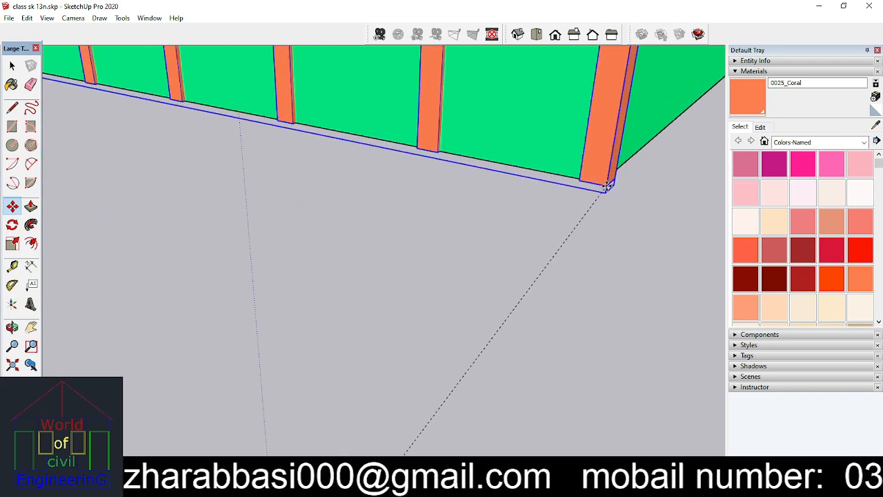
scroll(600, 180, up, 3)
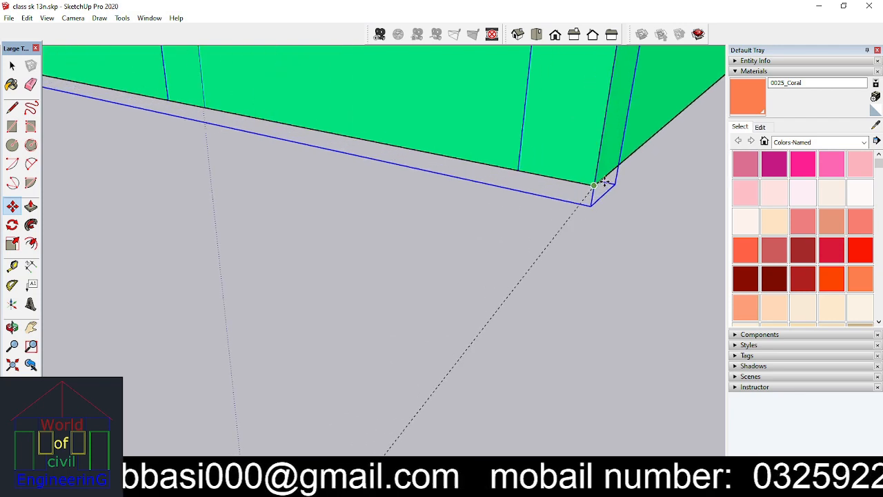
click(599, 182)
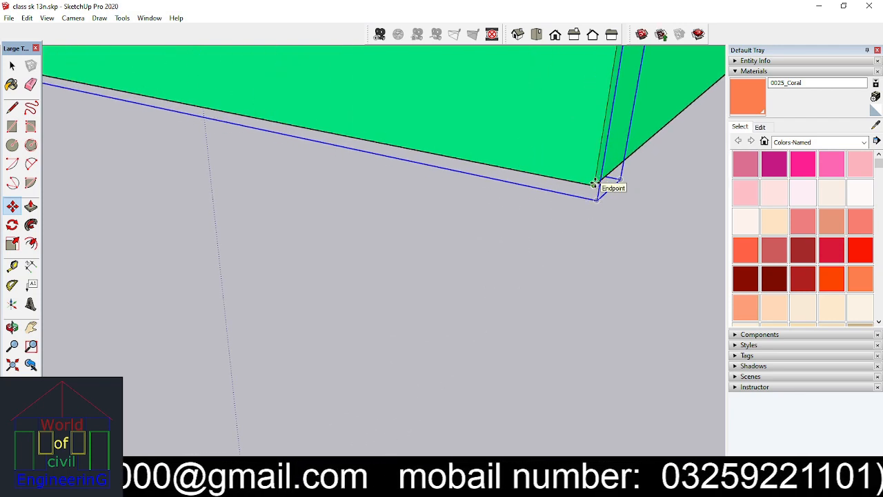
Step: Undo the placement of the fence-post group at the boundary wall's corner
click(594, 183)
scroll(587, 179, down, 5)
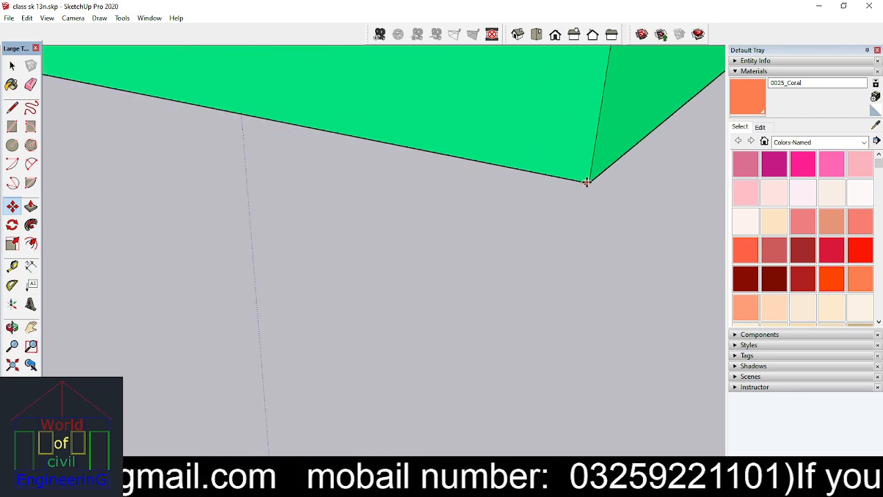
scroll(587, 182, down, 3)
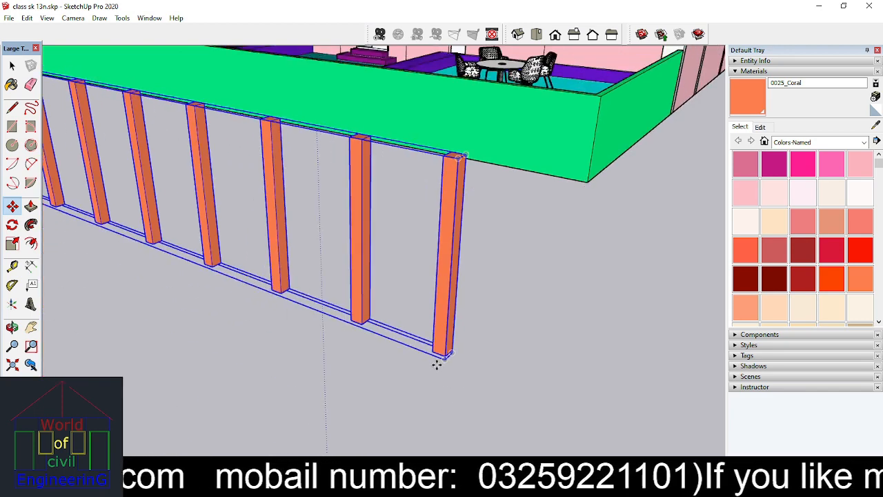
Step: Move the grouped fence posts from the end post's bottom corner to the boundary wall's bottom corner near the table terrace
scroll(445, 354, up, 5)
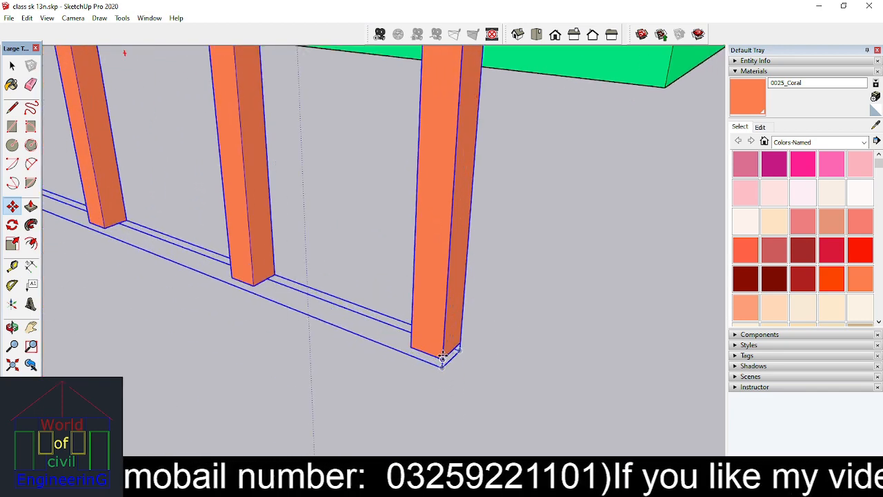
click(441, 358)
scroll(442, 357, down, 3)
scroll(625, 136, up, 3)
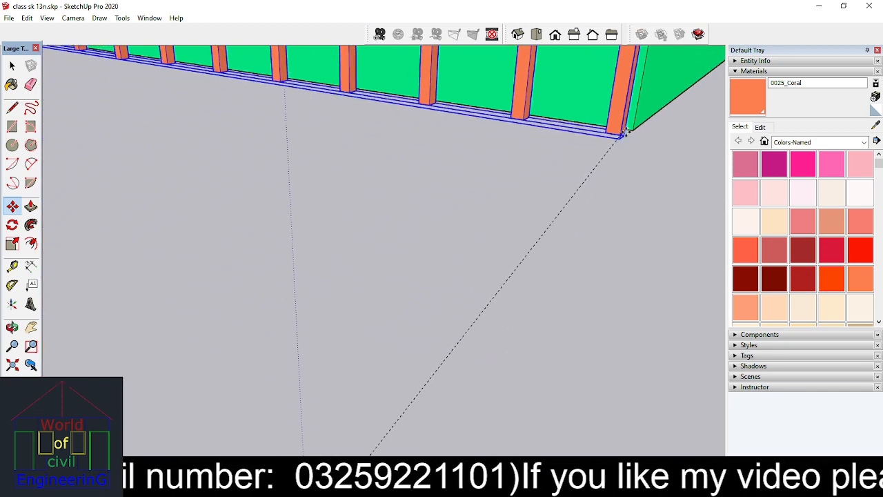
scroll(624, 133, down, 3)
scroll(633, 132, up, 3)
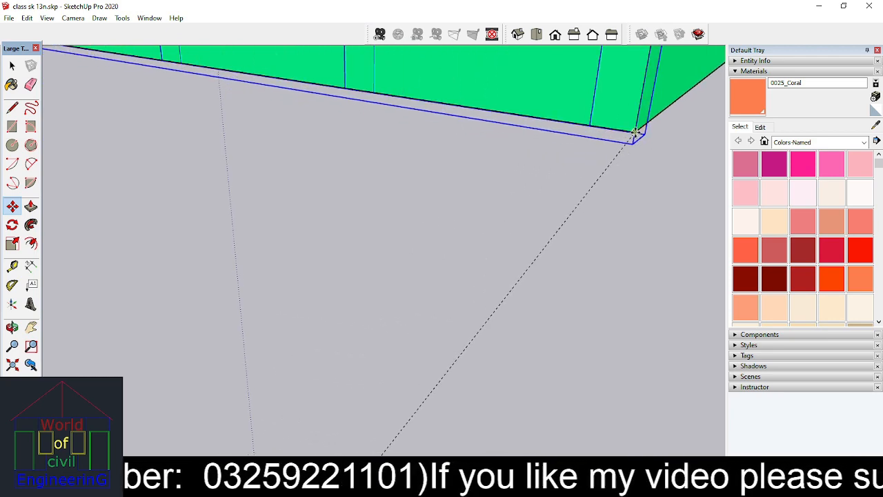
click(599, 157)
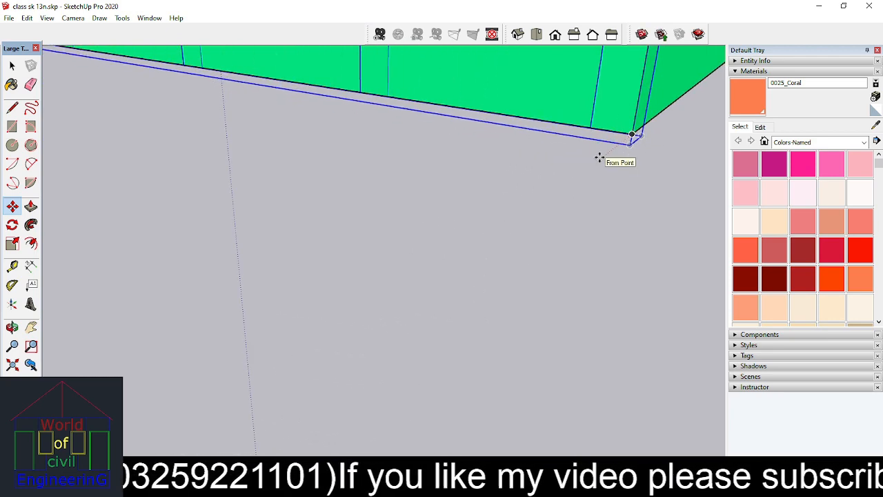
scroll(599, 158, down, 5)
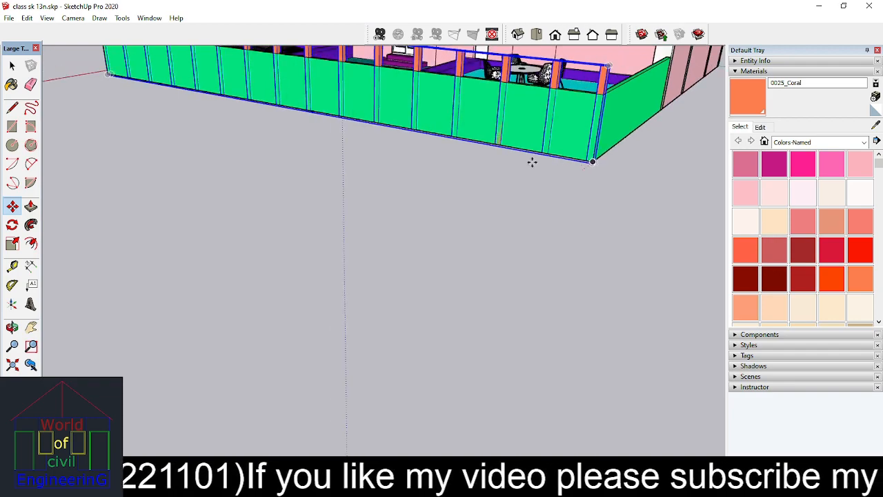
Step: Examine how the end posts sit against the inner side of the boundary wall at the table terrace corner
click(11, 328)
mouse_move(404, 195)
mouse_down()
mouse_move(459, 183)
mouse_move(369, 211)
mouse_move(391, 205)
mouse_up()
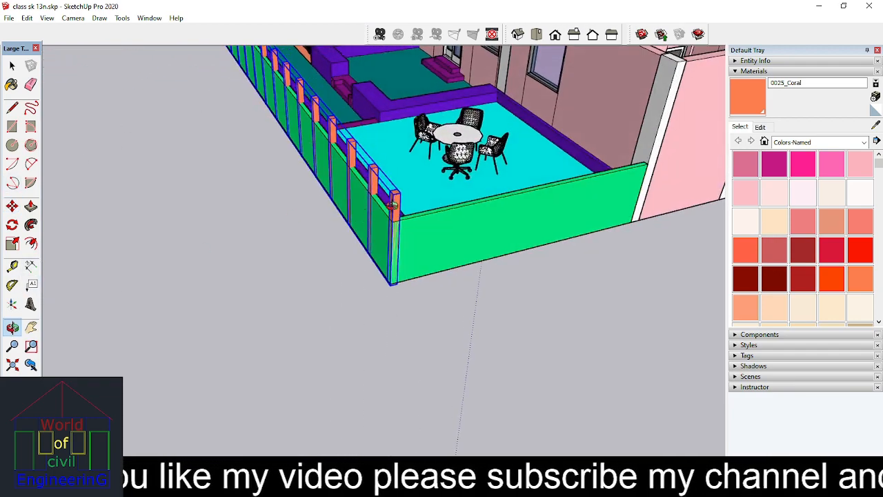
scroll(392, 204, up, 4)
drag(627, 250, 267, 283)
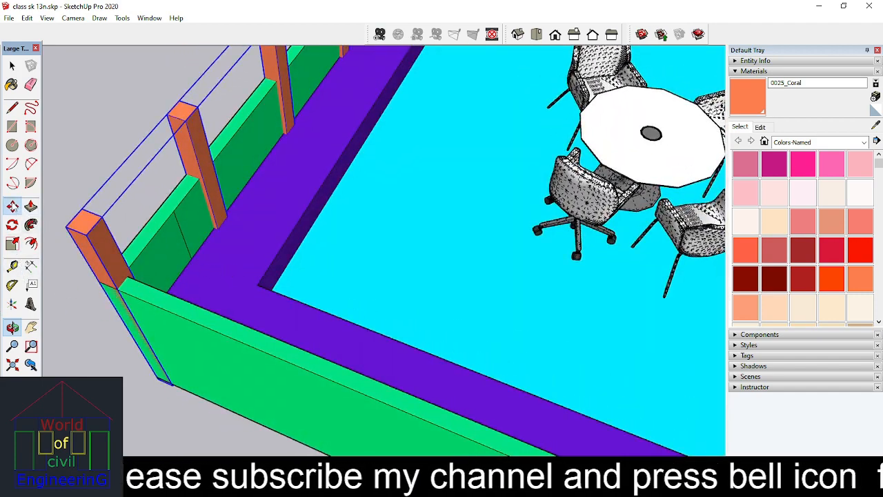
click(12, 207)
scroll(125, 287, up, 1)
scroll(124, 287, up, 5)
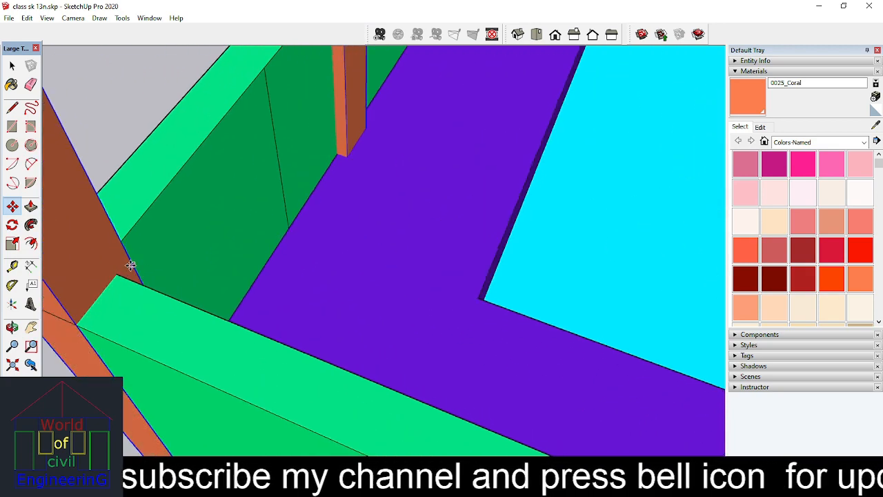
scroll(414, 148, down, 5)
scroll(396, 83, up, 8)
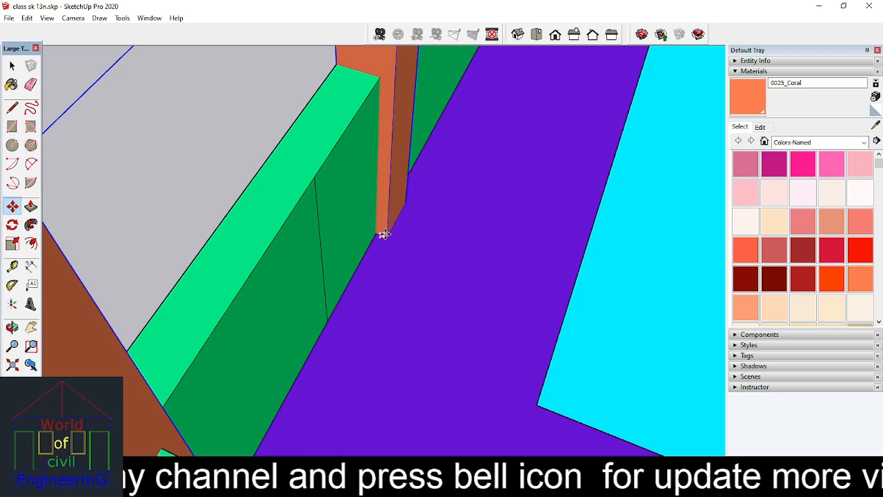
scroll(384, 227, down, 6)
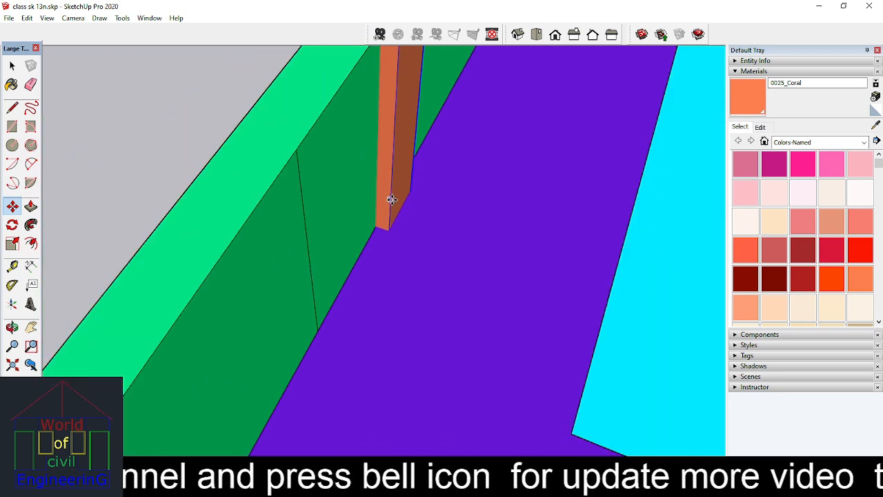
scroll(395, 143, down, 3)
scroll(379, 151, up, 5)
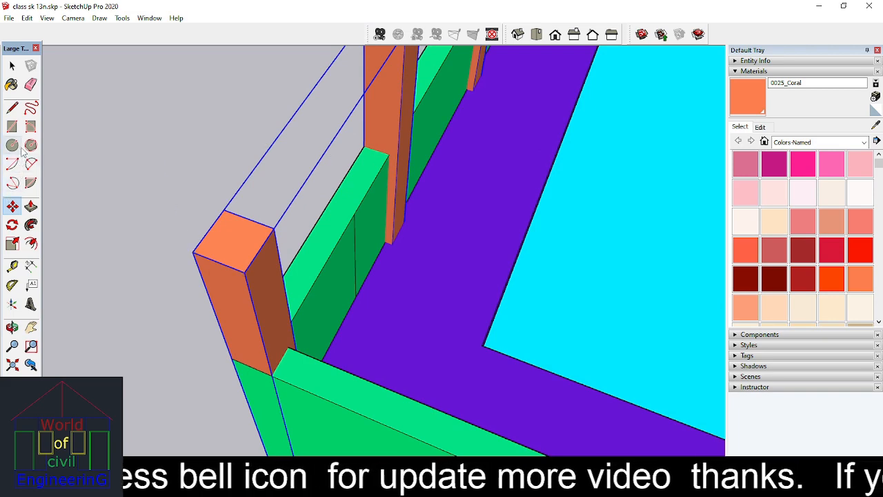
Step: Draw a short line from the top inner edge of the long wall to the inner edge of the second post
click(12, 108)
scroll(86, 122, up, 4)
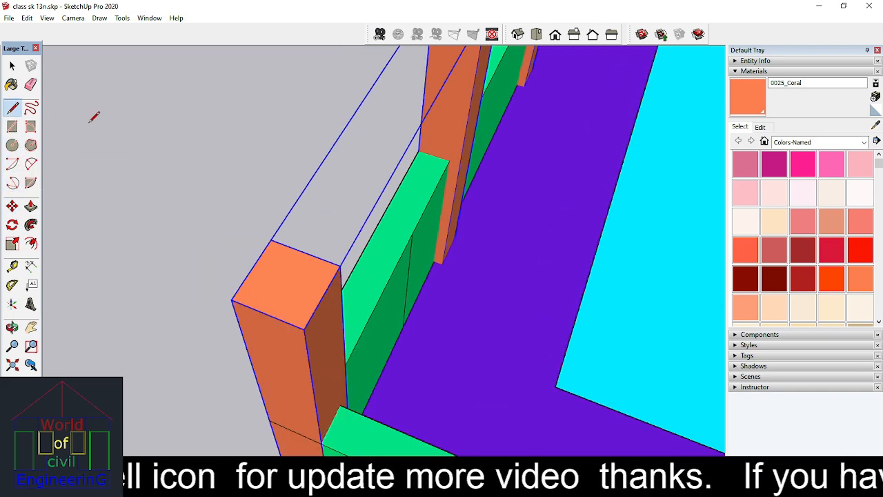
scroll(93, 133, down, 5)
scroll(345, 193, up, 1)
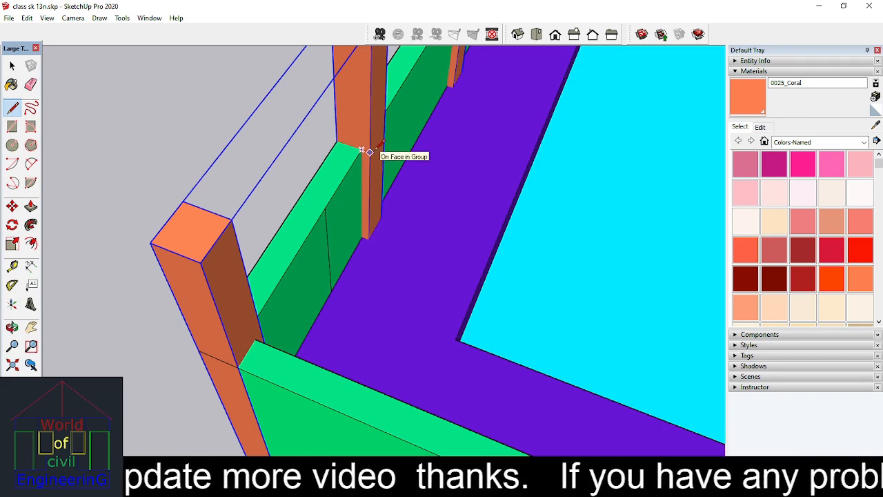
click(369, 151)
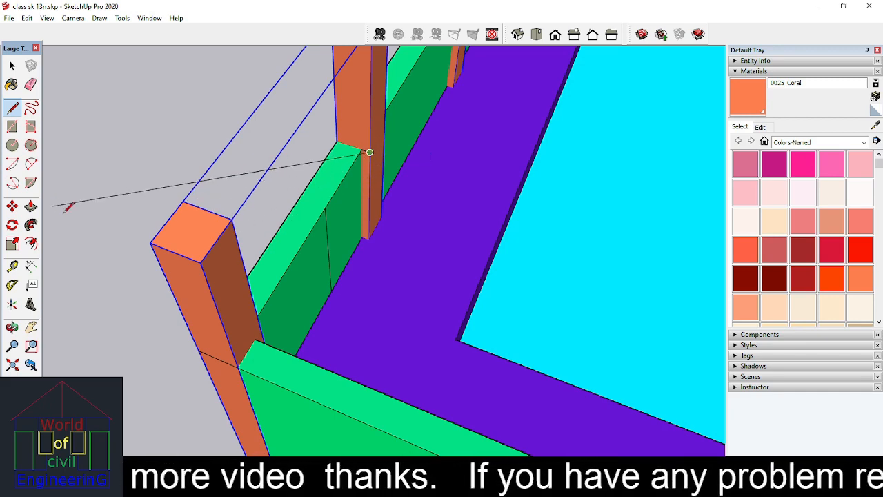
Step: Move the post group outward by the short line's length, bringing the posts' inner faces flush with the wall, and deselect it
click(13, 208)
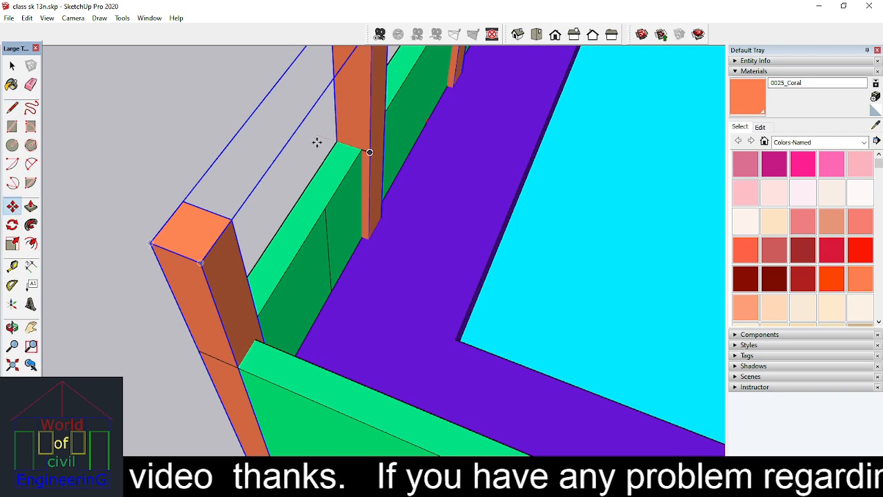
scroll(331, 144, up, 2)
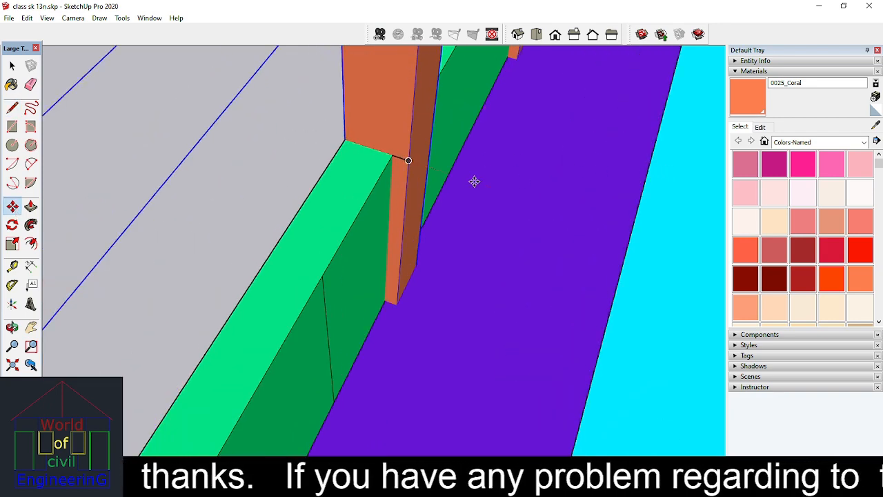
click(409, 161)
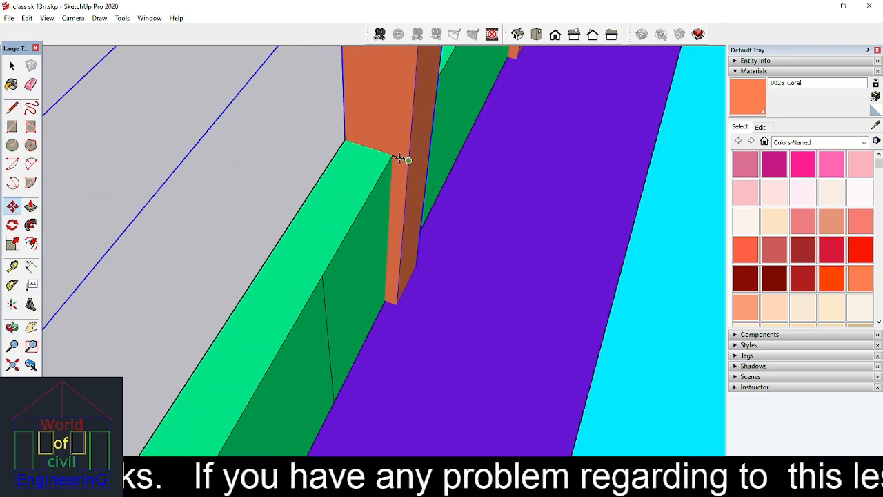
click(393, 156)
scroll(396, 159, down, 2)
scroll(396, 158, down, 3)
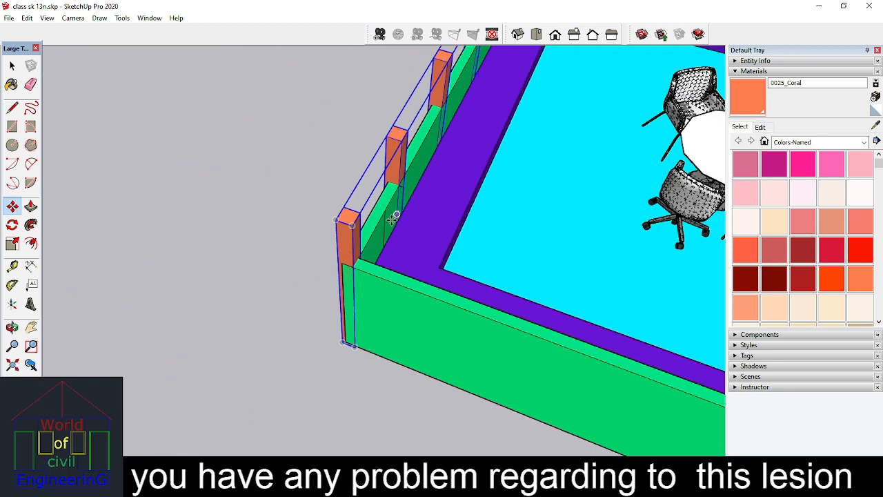
click(12, 209)
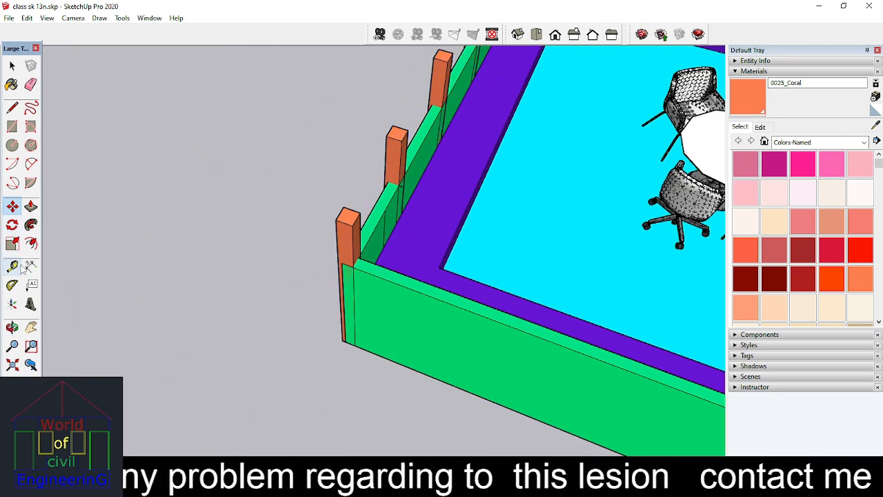
Step: Examine the post row along the long boundary wall, up to the end post at the corner beside the parked cars
click(13, 327)
drag(276, 248, 162, 275)
scroll(104, 441, up, 5)
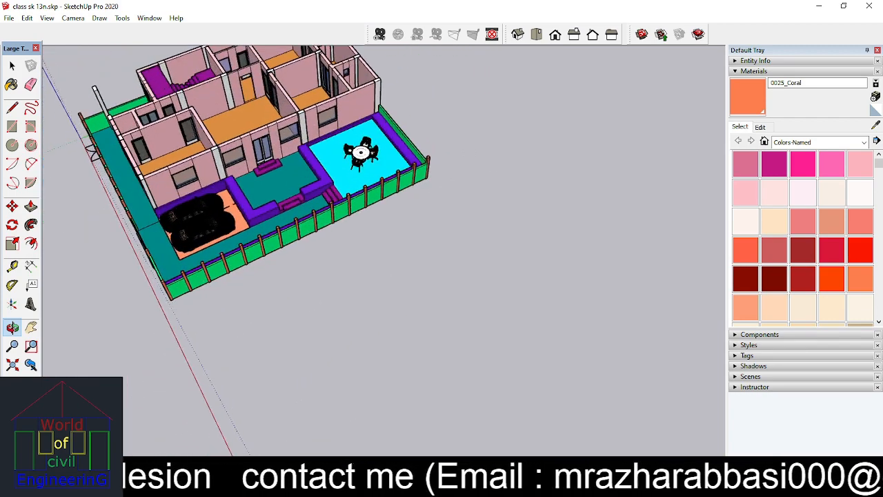
scroll(164, 252, up, 5)
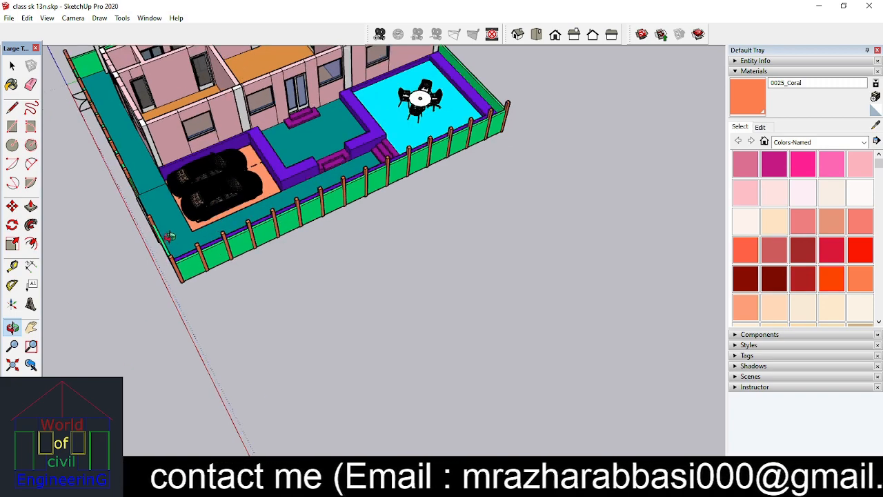
scroll(156, 288, up, 6)
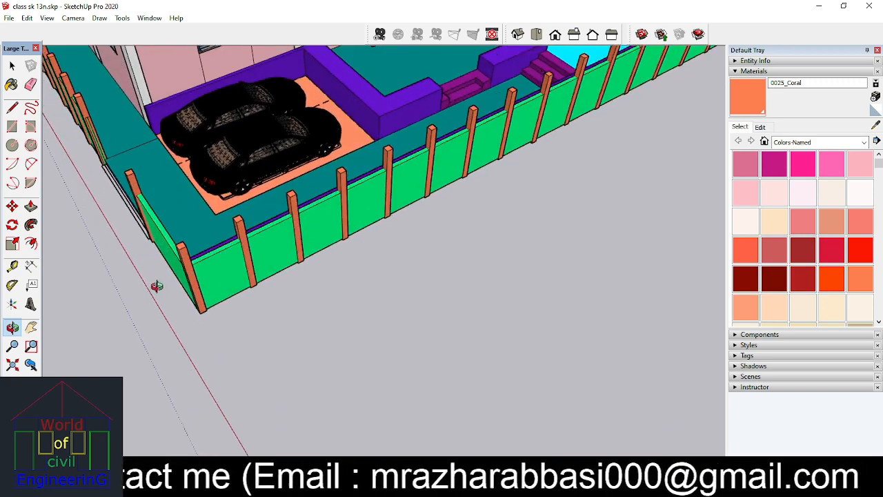
scroll(182, 274, up, 2)
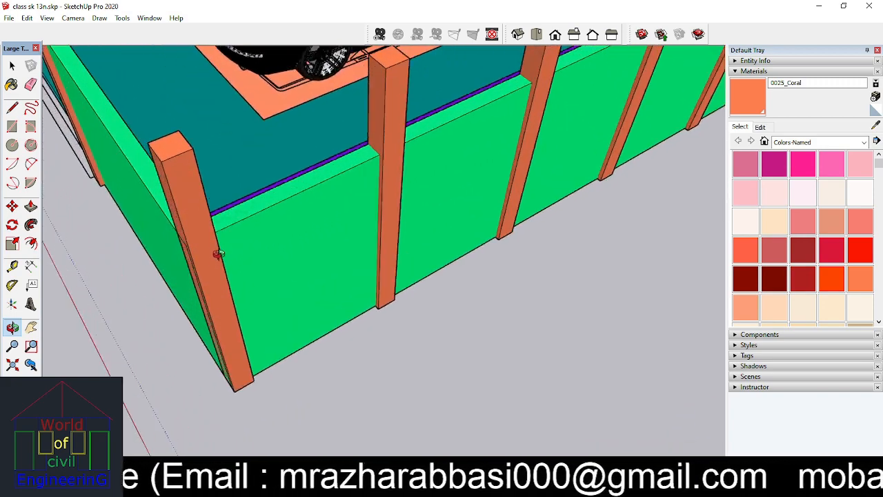
scroll(190, 252, down, 2)
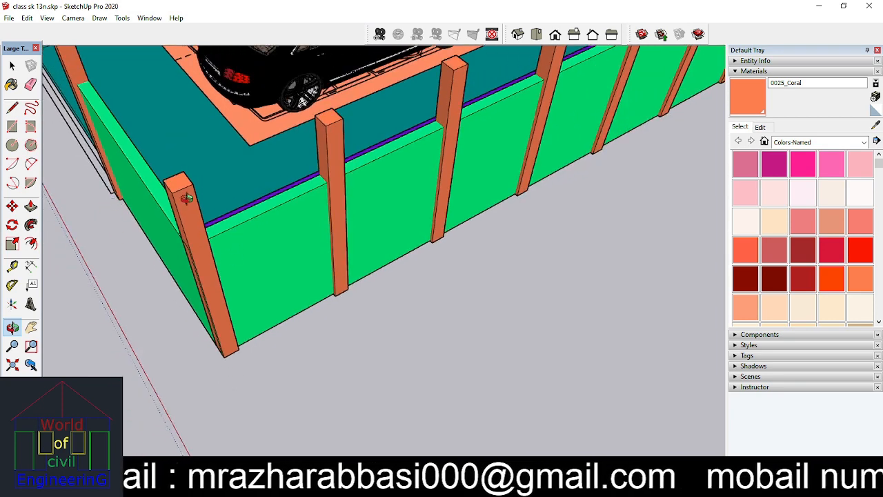
click(12, 66)
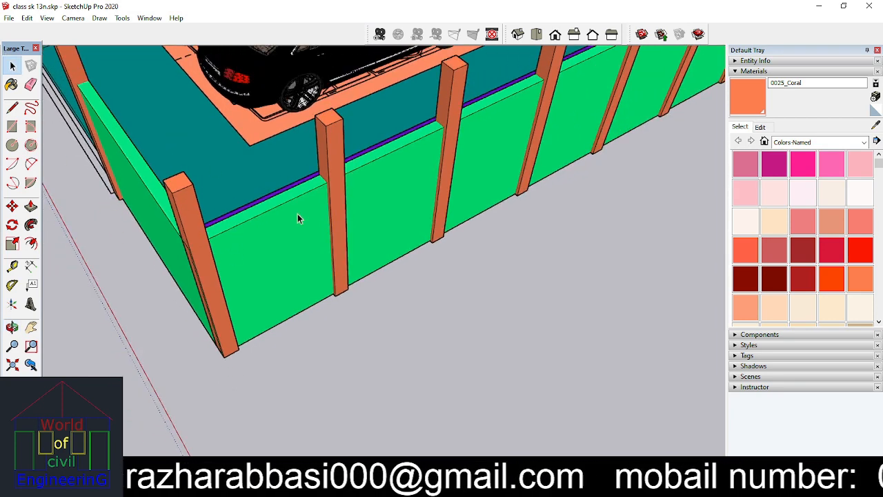
Step: Explode the group of posts along the long boundary wall into separate posts and clear the selection
right_click(190, 206)
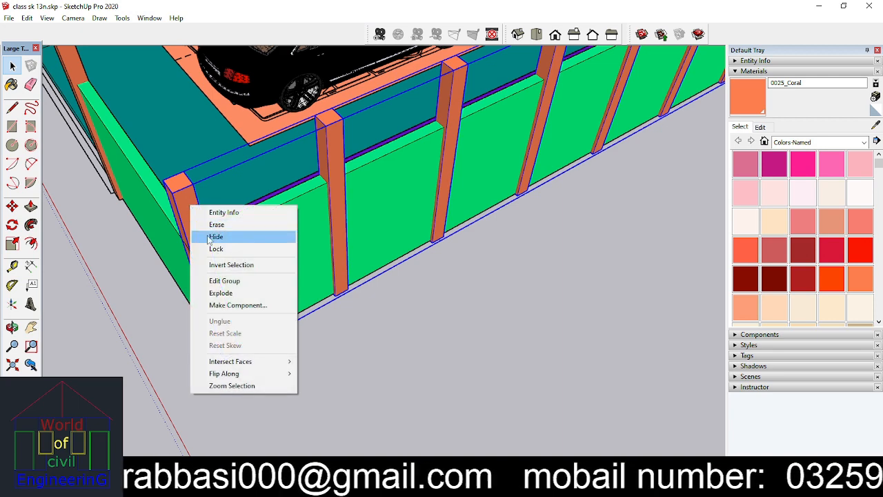
click(221, 293)
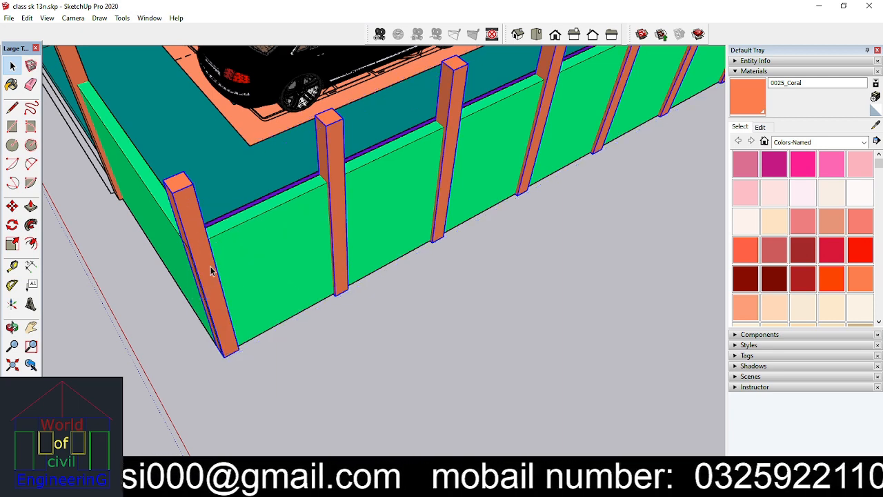
click(127, 361)
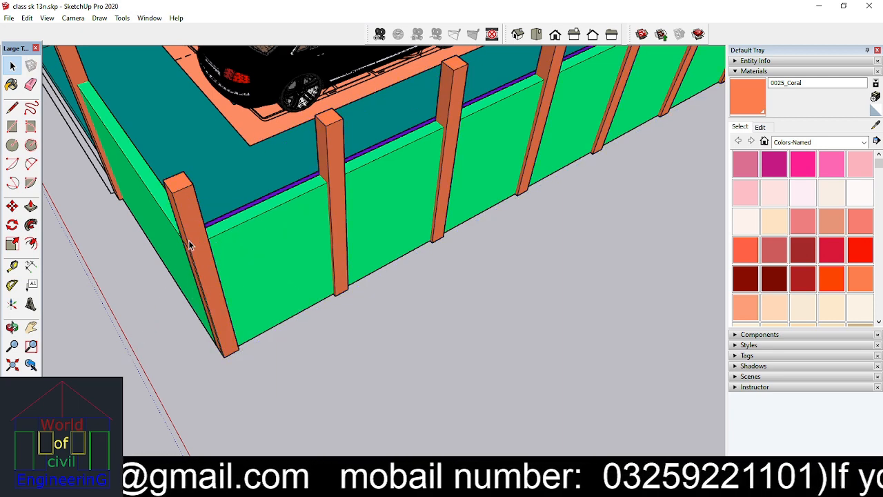
Step: Move the corner post near the parked cars outward along the long wall until its inner edge meets the short wall's inner top corner
click(192, 242)
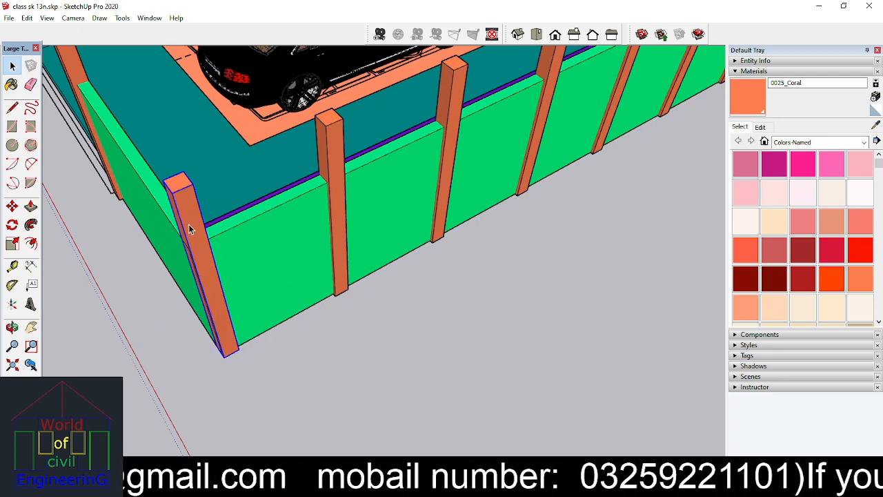
click(12, 206)
scroll(242, 348, up, 3)
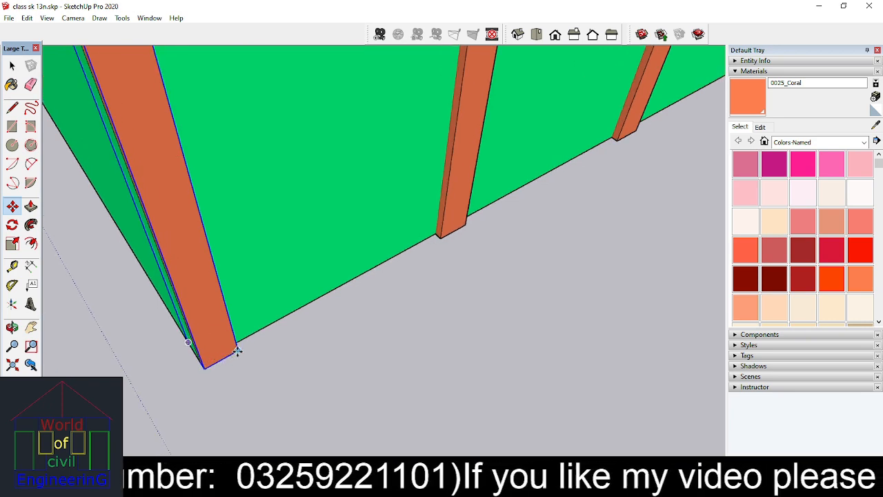
scroll(238, 350, down, 4)
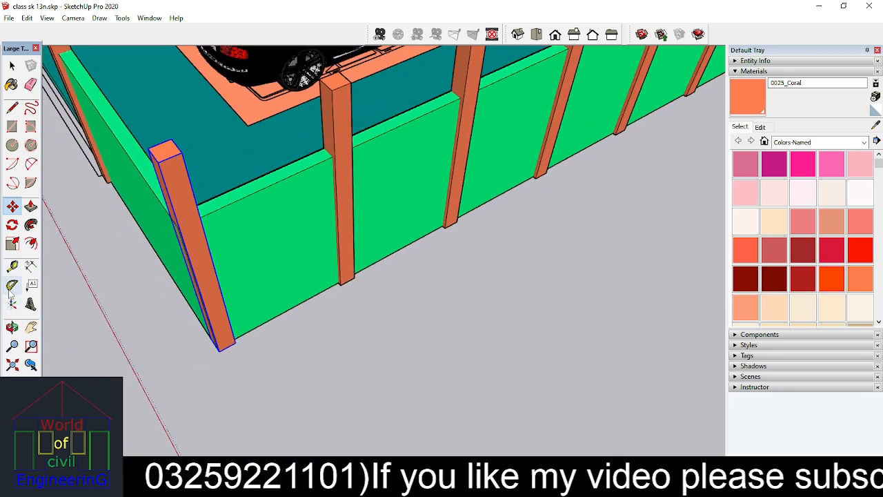
drag(79, 226, 459, 239)
scroll(458, 230, up, 2)
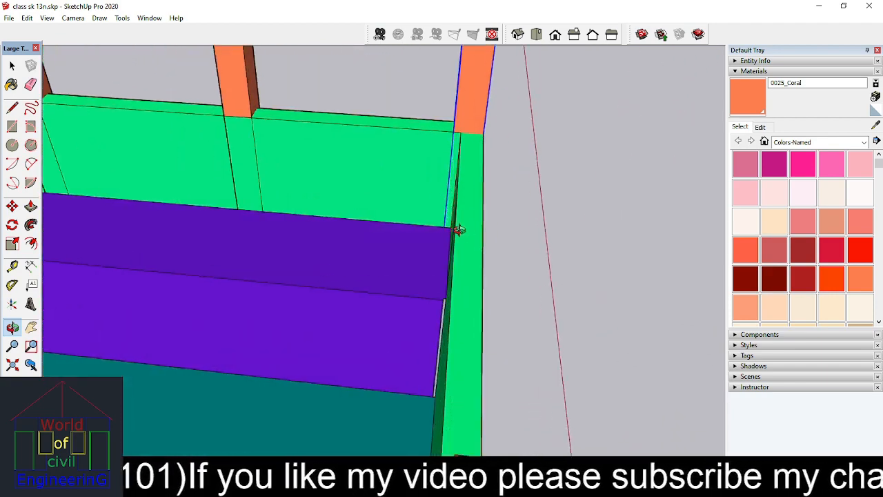
scroll(402, 156, up, 3)
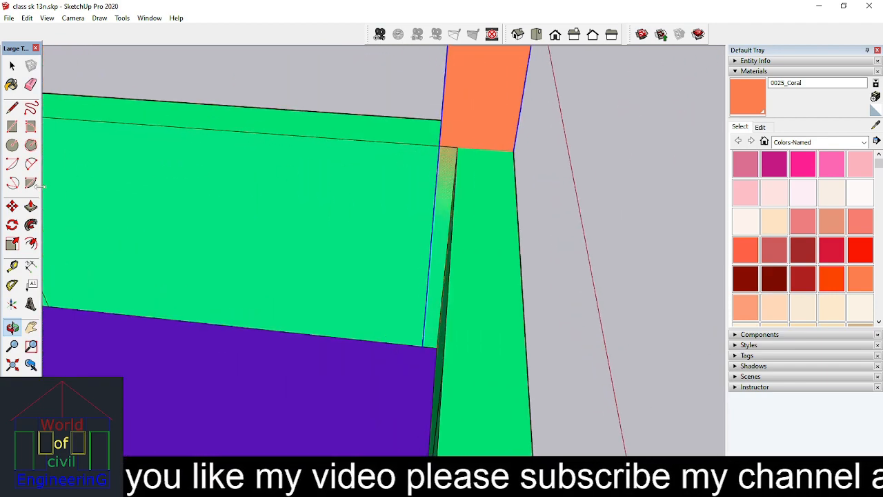
click(12, 206)
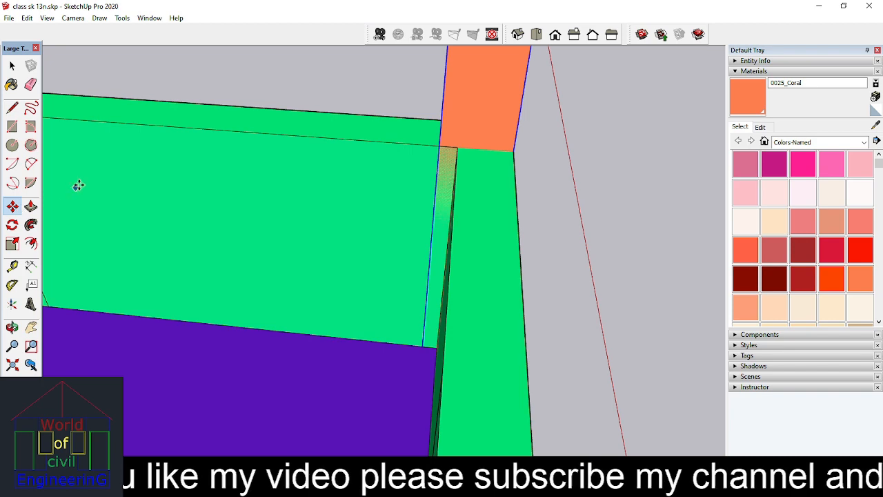
click(440, 147)
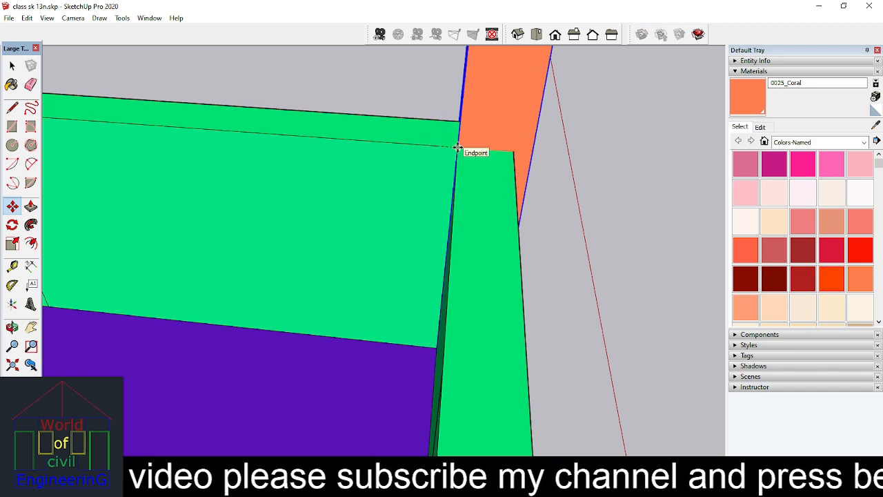
click(458, 147)
scroll(350, 140, down, 2)
scroll(351, 141, down, 4)
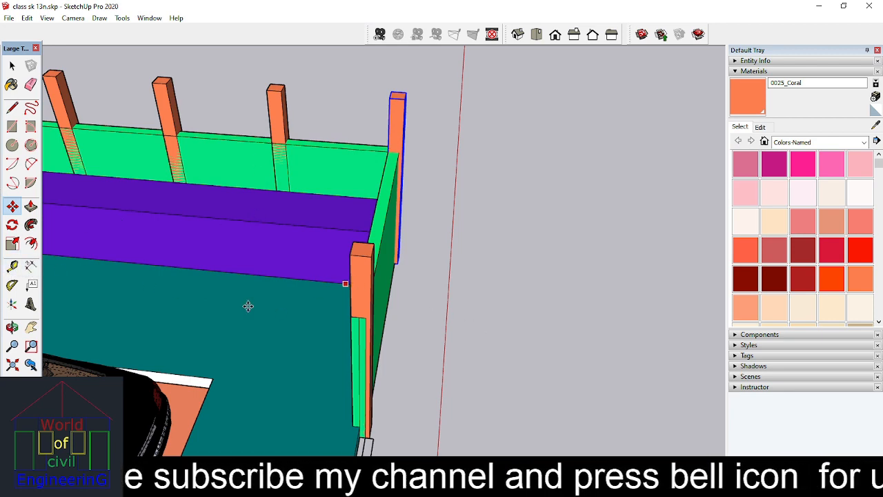
key(Escape)
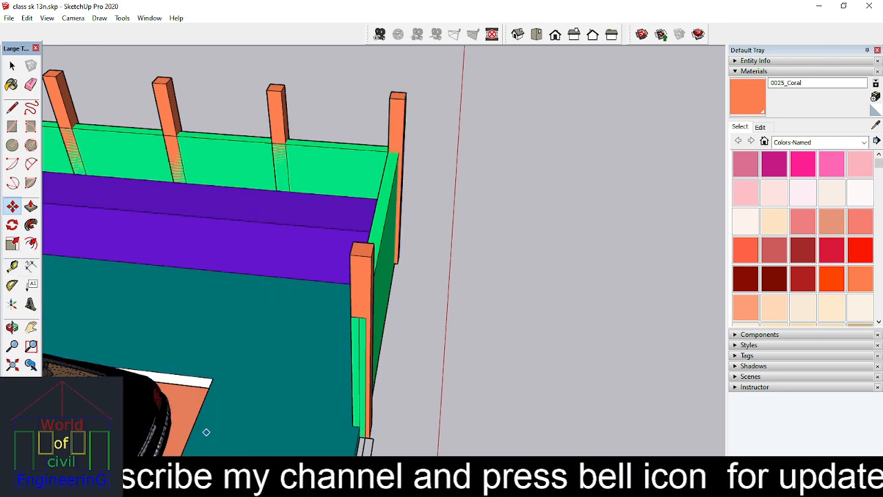
click(12, 64)
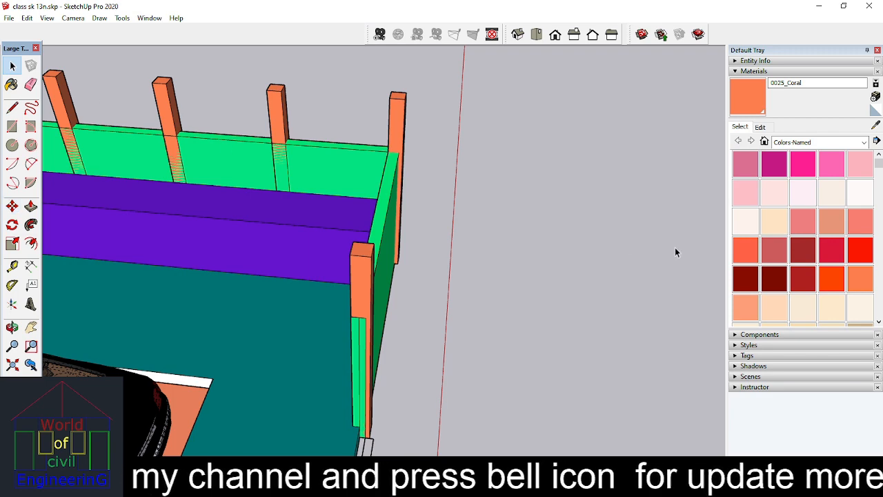
scroll(434, 229, down, 2)
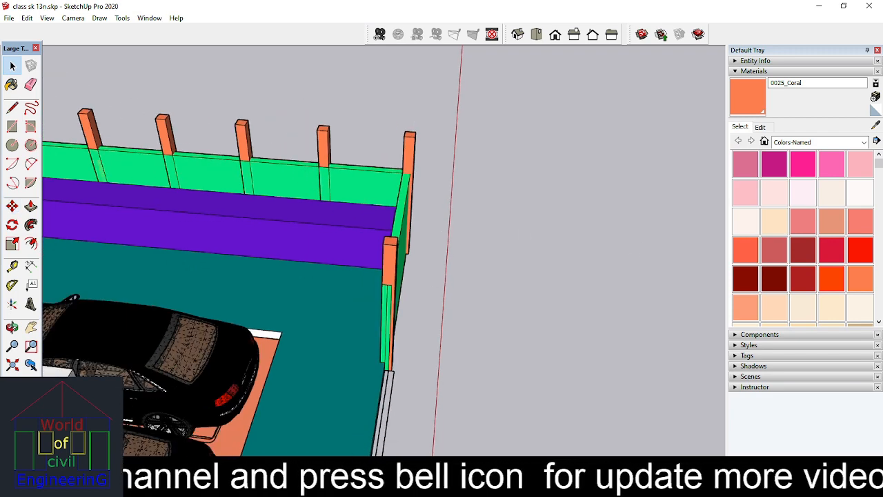
Step: Switch to 3ds Max and examine how the reference house's fence posts are arranged at the corner beside the gate and parked cars
click(367, 487)
click(379, 429)
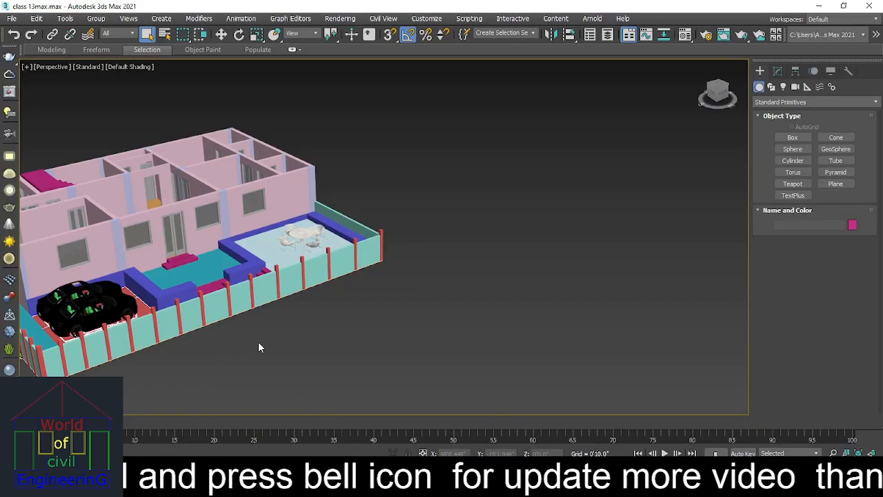
scroll(276, 338, down, 5)
scroll(277, 337, up, 8)
scroll(243, 189, up, 2)
scroll(376, 196, down, 5)
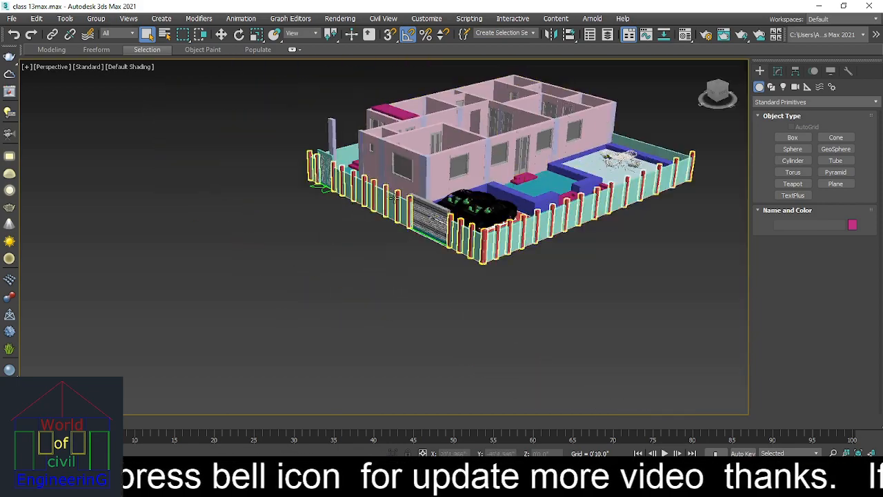
scroll(441, 231, up, 2)
scroll(595, 289, up, 5)
scroll(389, 286, down, 5)
scroll(307, 254, up, 5)
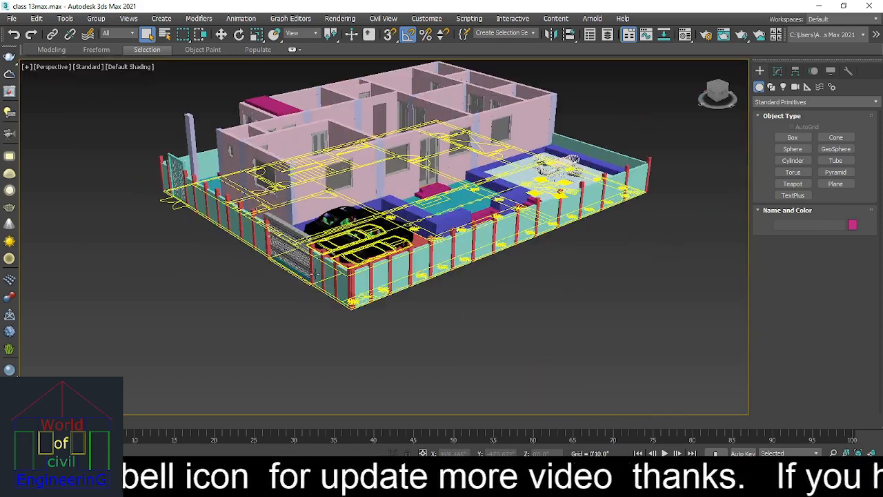
scroll(404, 280, up, 5)
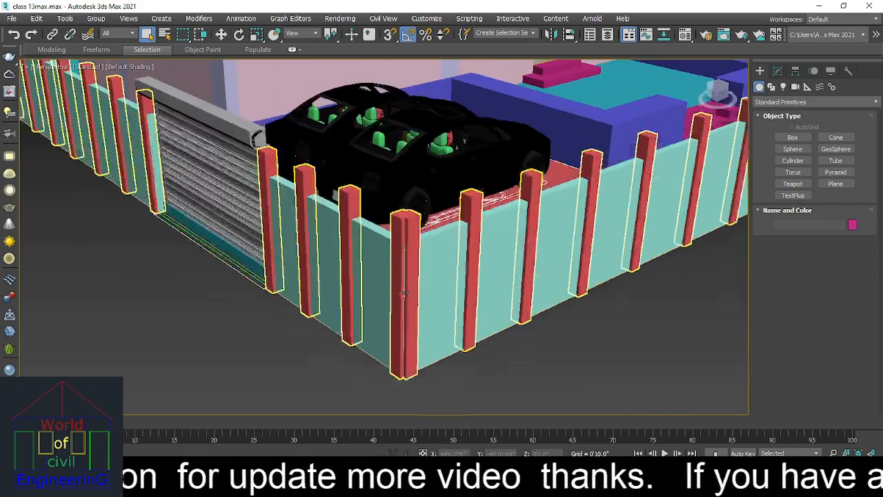
scroll(406, 280, down, 10)
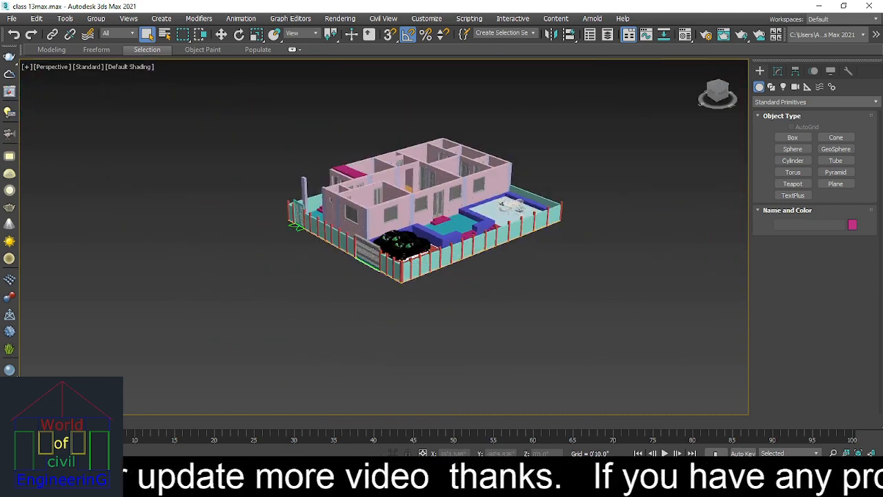
Step: Switch back to SketchUp and measure the short boundary wall between the gate-side post and the corner post
click(364, 484)
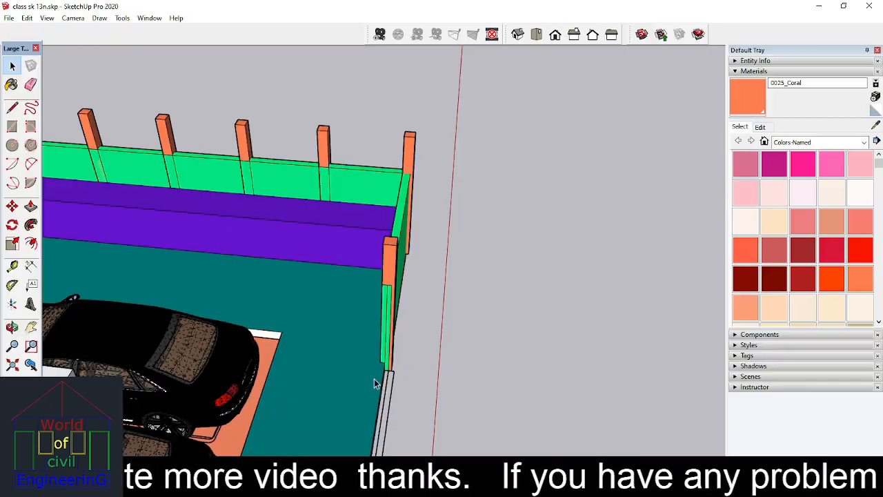
scroll(424, 189, up, 1)
click(12, 328)
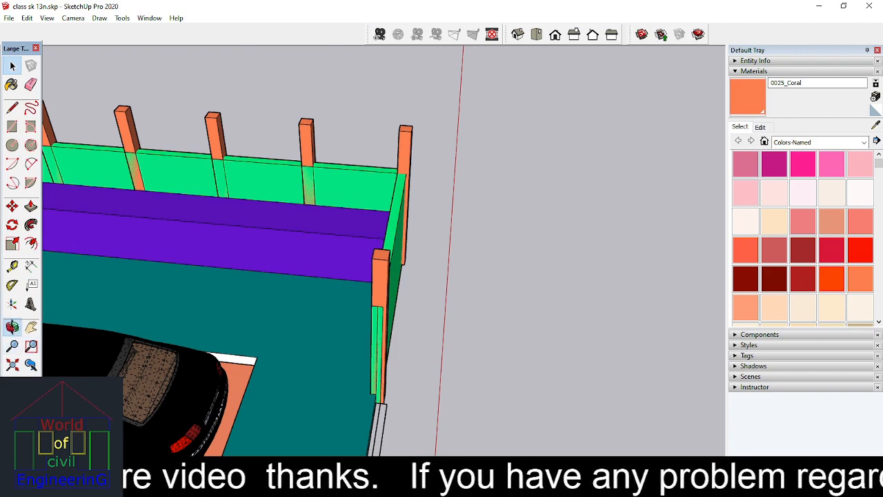
mouse_move(392, 320)
mouse_down()
mouse_move(289, 321)
mouse_move(471, 171)
mouse_up()
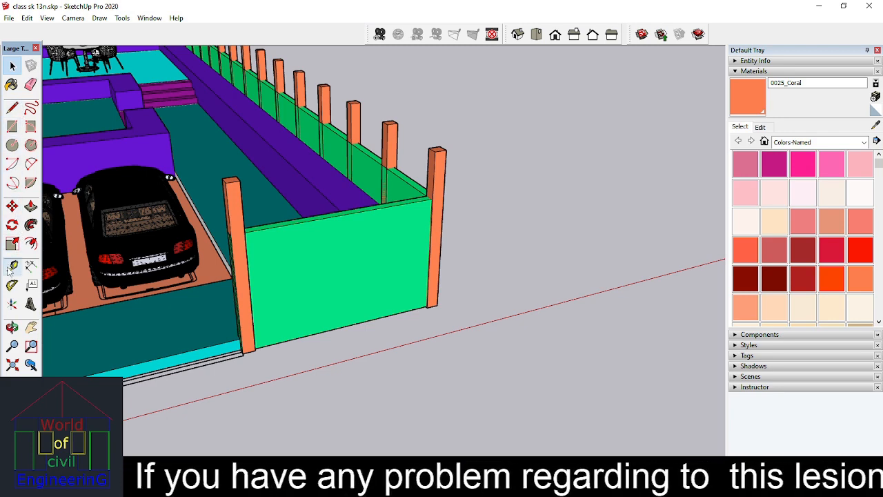
click(12, 267)
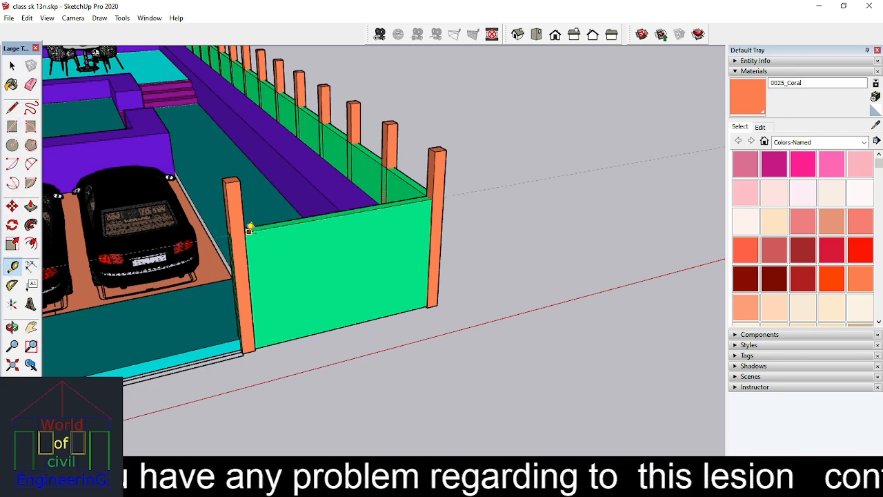
scroll(250, 230, up, 3)
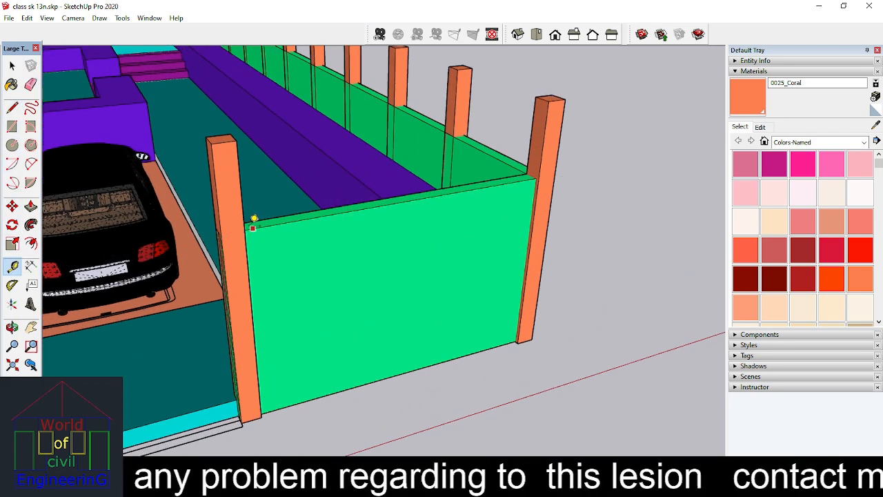